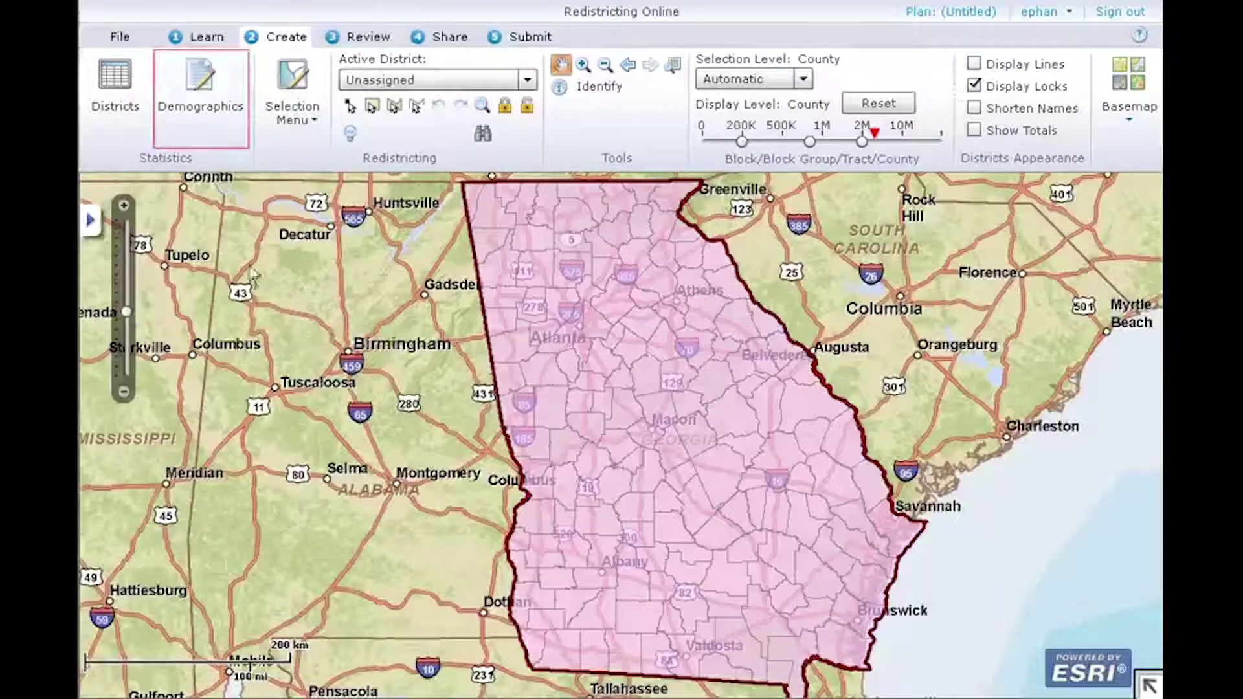
# In the Demographics settings, sum TOTALHISP, WHITENH and BLACKNH, and add a BLACKNH percentage
pyautogui.click(207, 114)
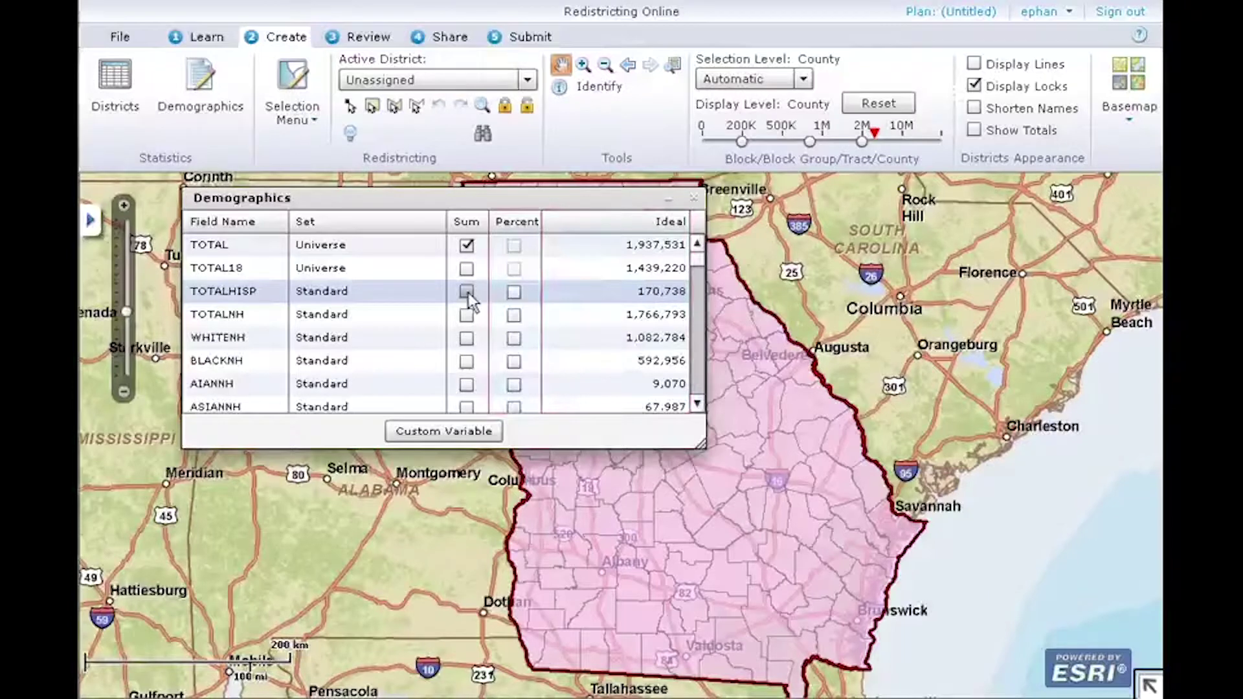
pyautogui.click(467, 292)
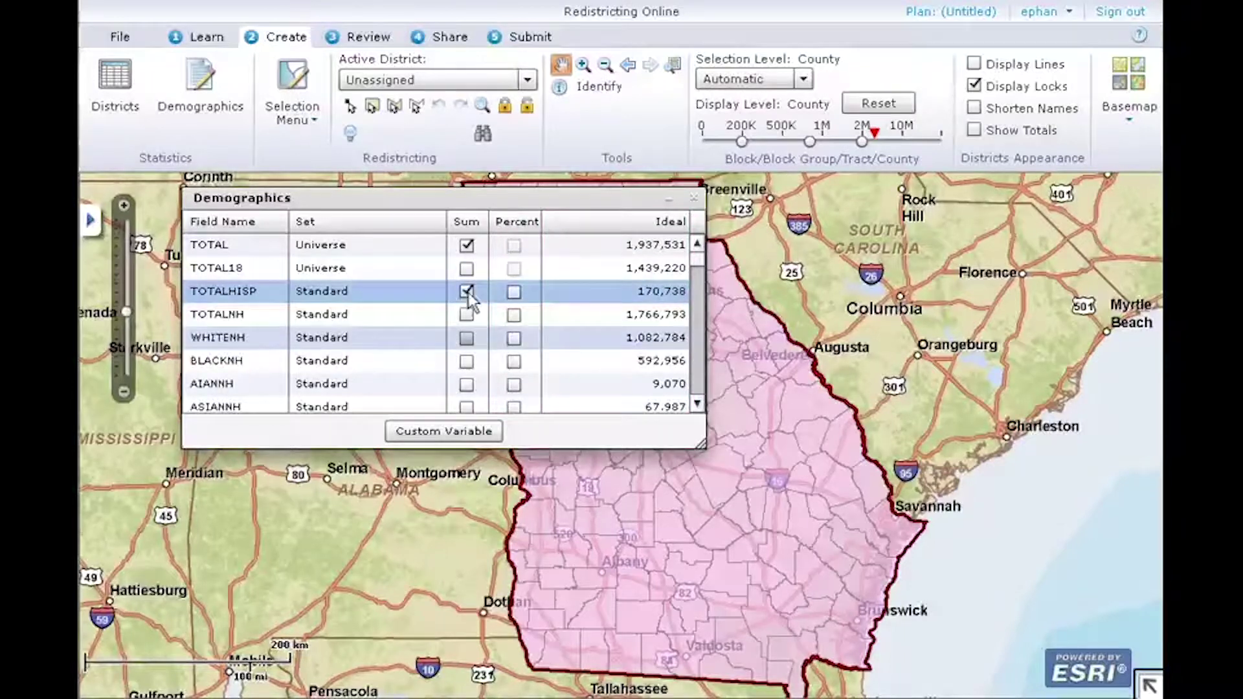
pyautogui.click(467, 337)
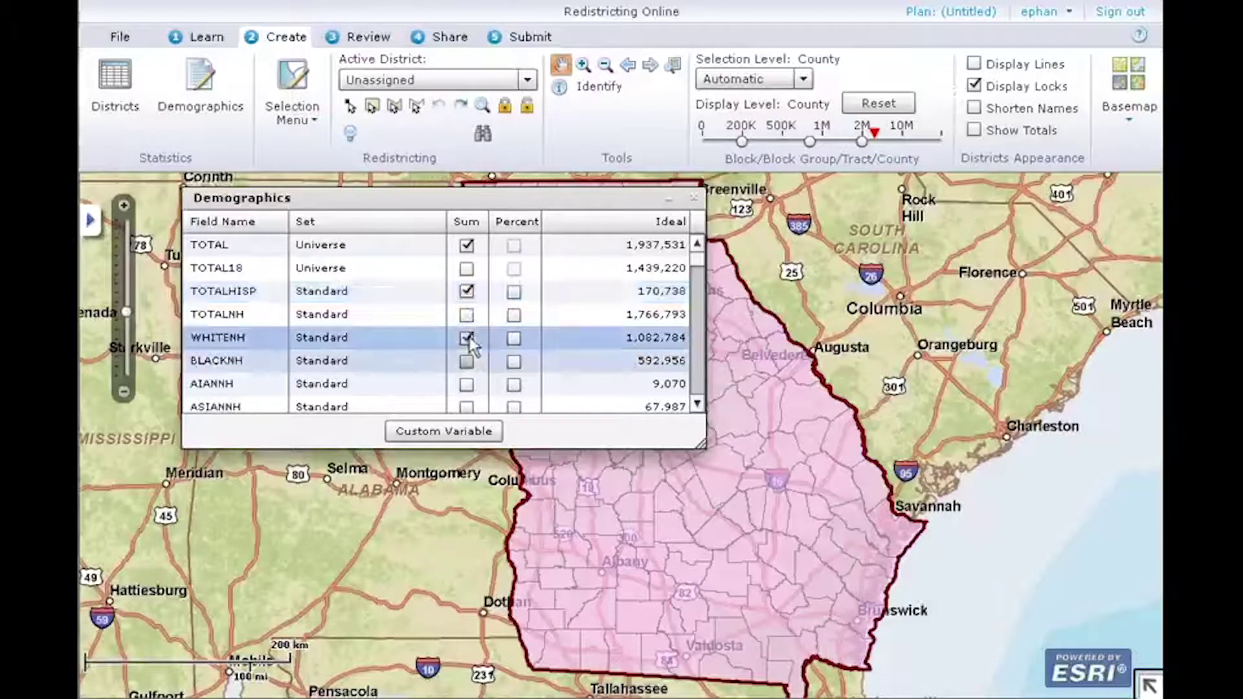
pyautogui.click(468, 363)
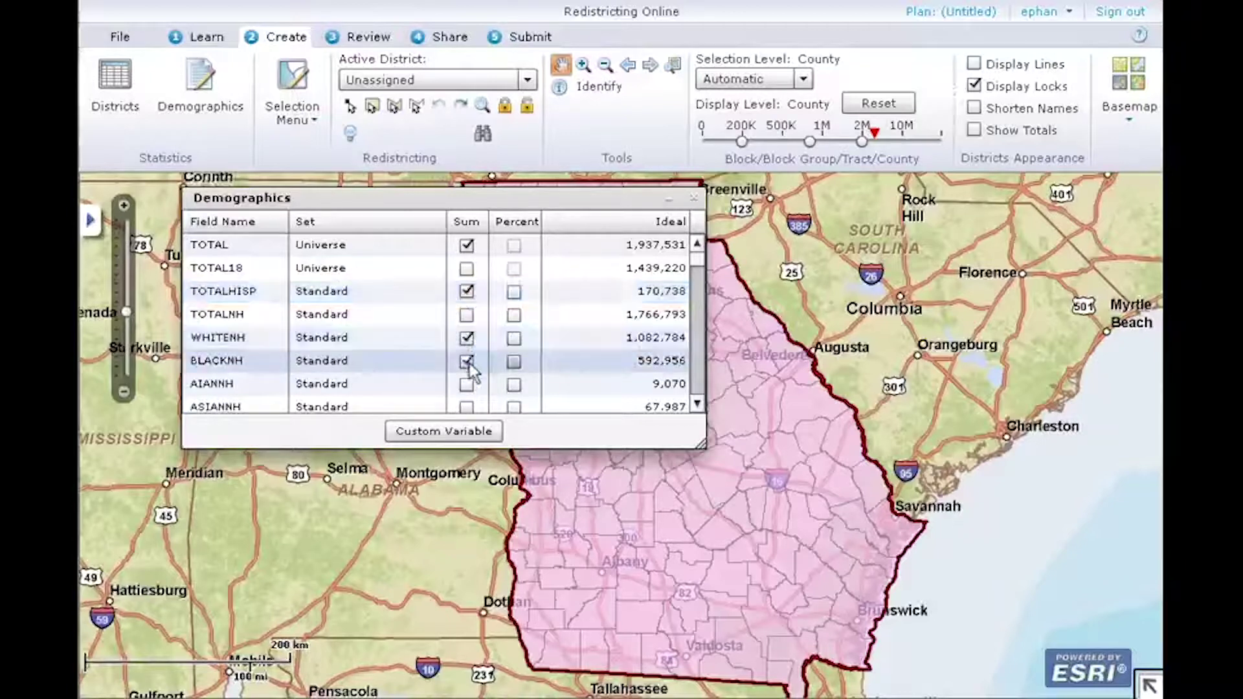
pyautogui.click(514, 363)
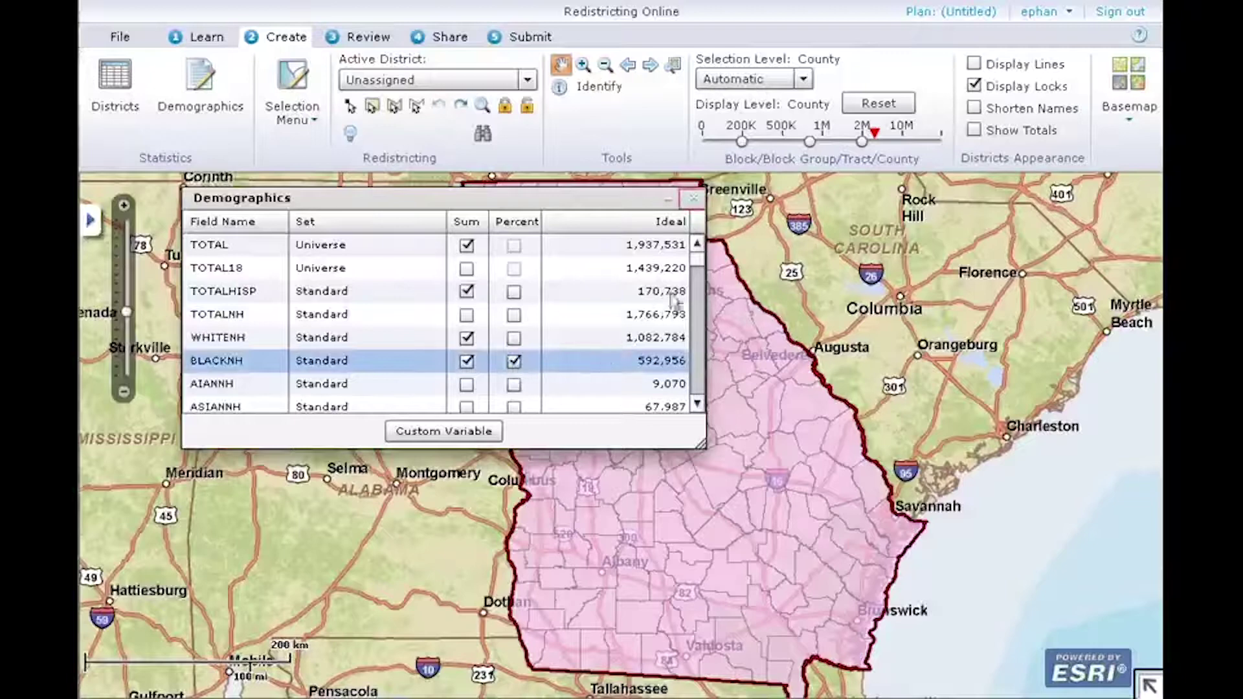
pyautogui.click(693, 200)
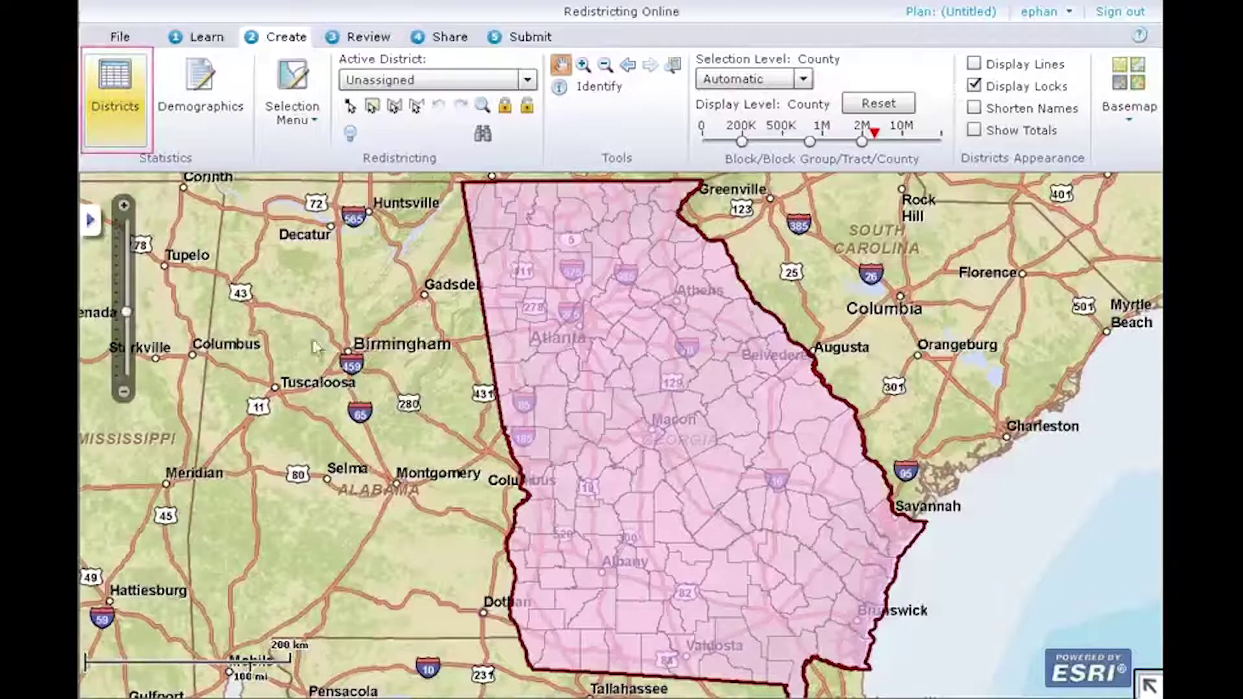
# Open the District Statistics table and set District 1 as the active district
pyautogui.click(127, 103)
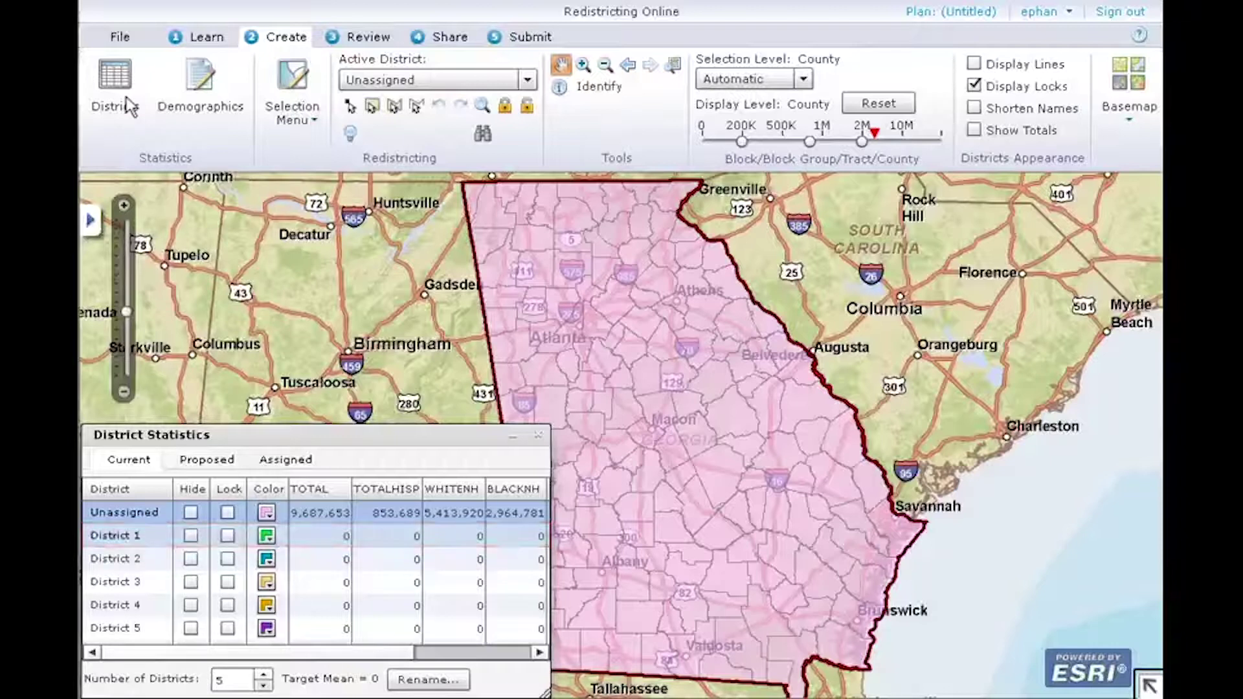
pyautogui.click(146, 539)
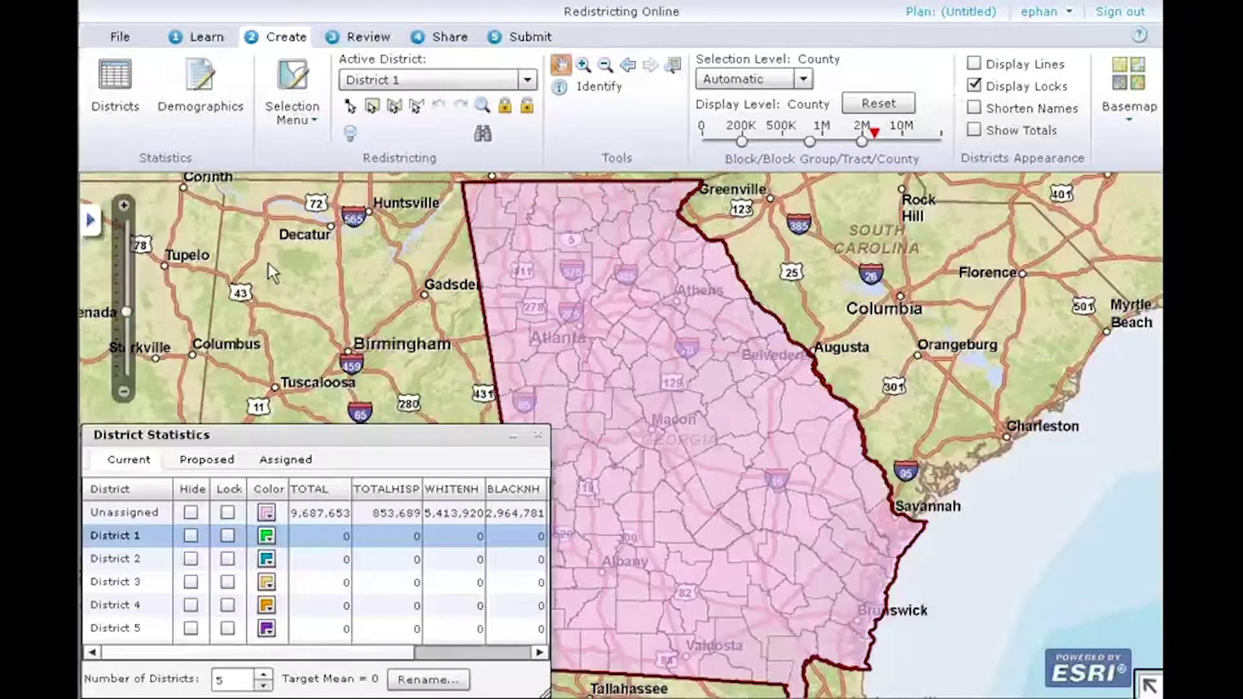
# Switch to rectangle selection and assign the northwest Georgia counties to District 1
pyautogui.rightClick(268, 263)
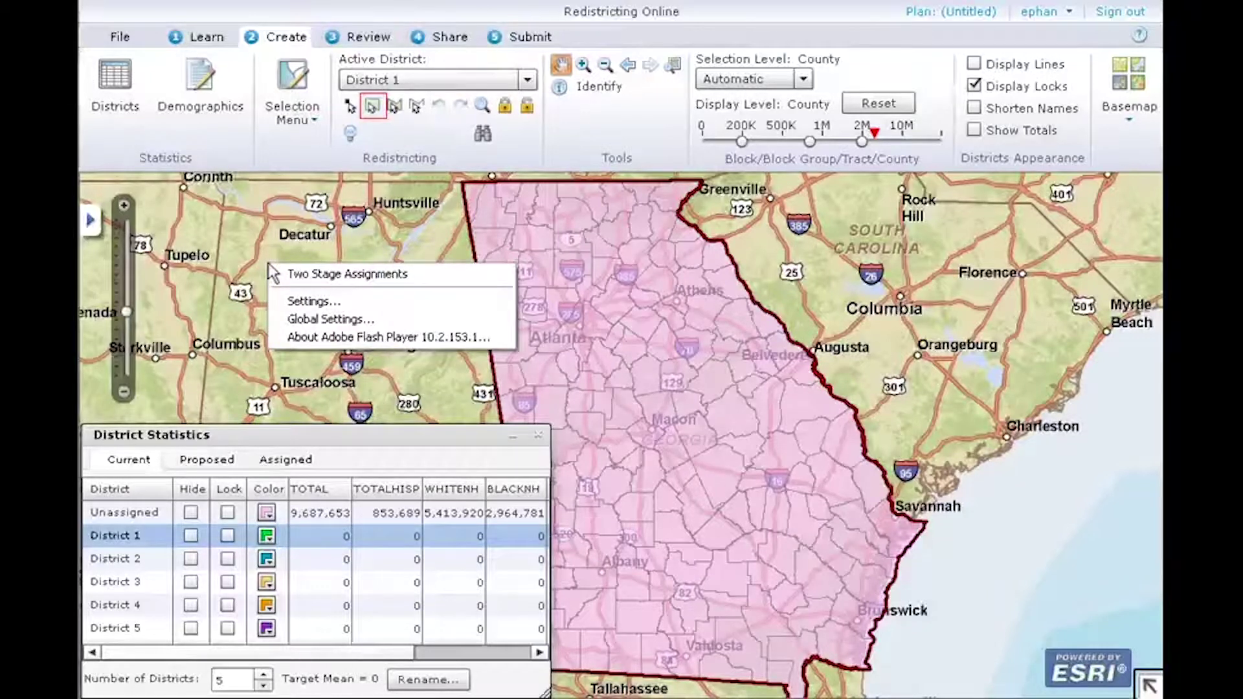
pyautogui.click(372, 107)
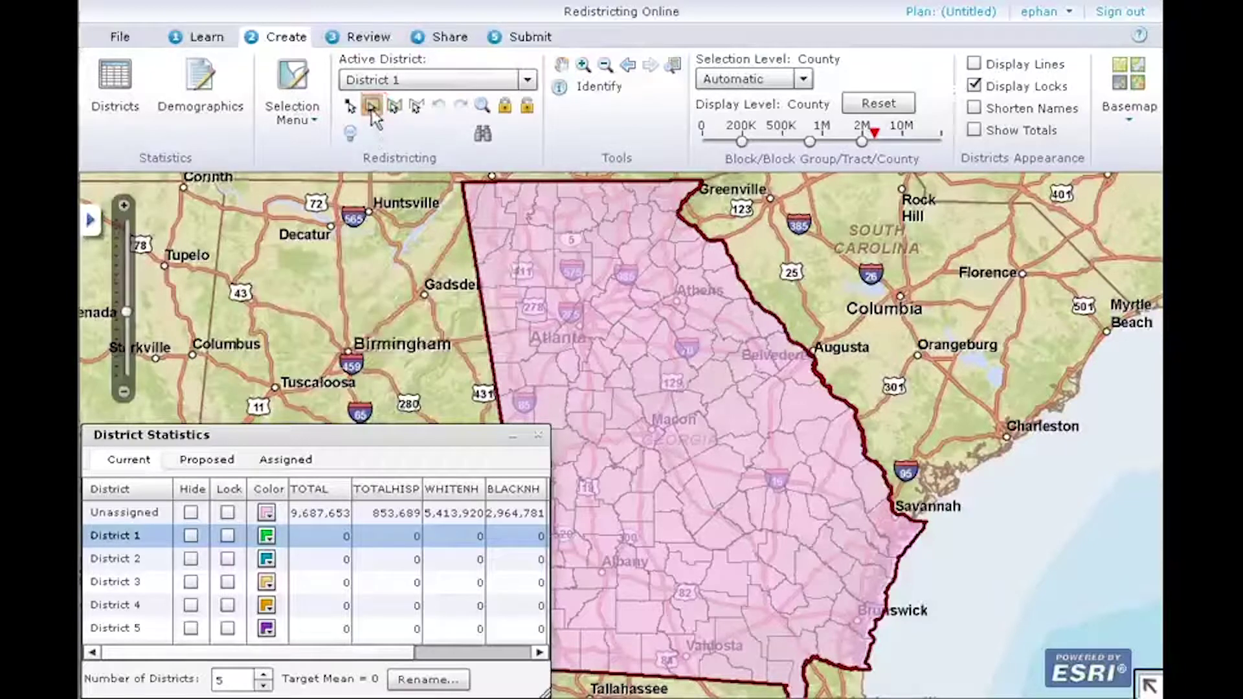
pyautogui.moveTo(461, 179); pyautogui.dragTo(595, 289)
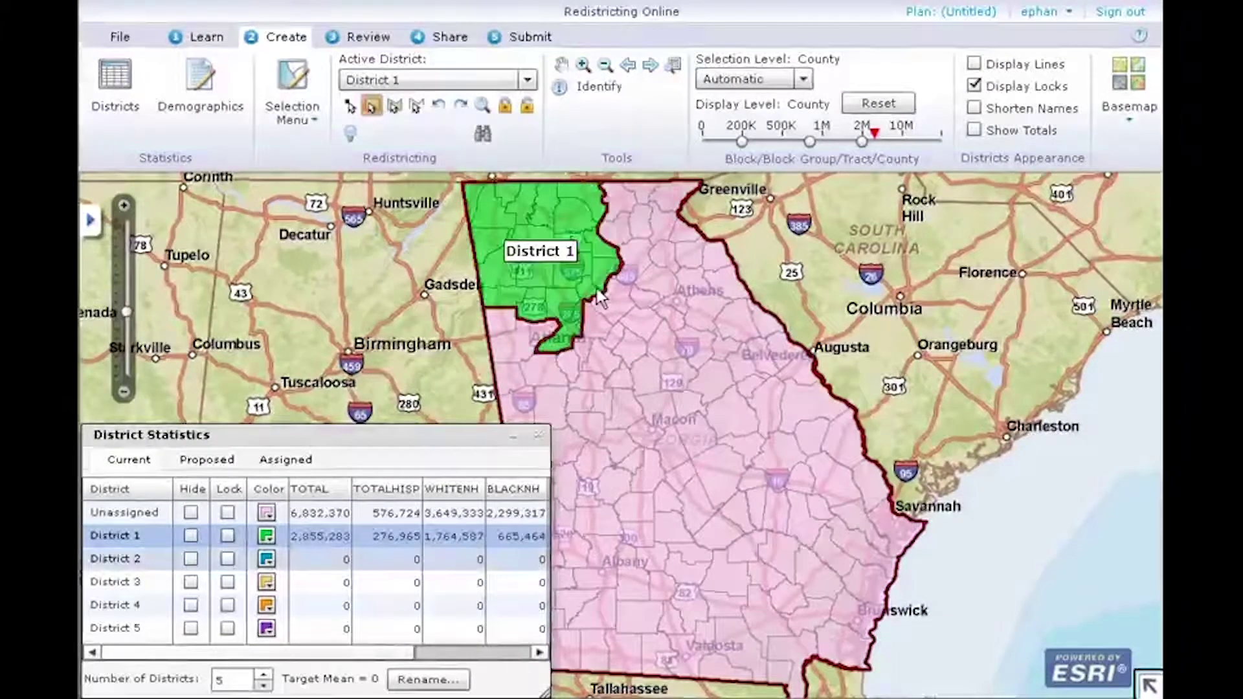
# Box-select the northeast Georgia counties into District 2
pyautogui.click(145, 557)
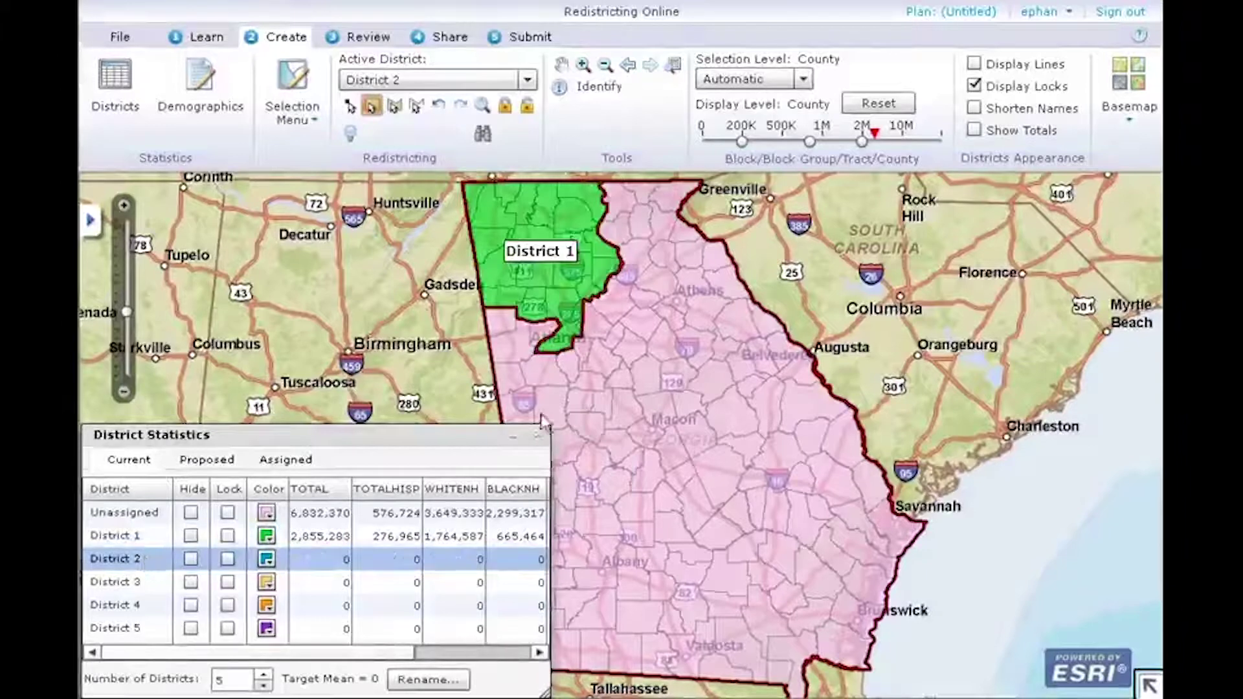
pyautogui.click(614, 210)
pyautogui.moveTo(654, 259); pyautogui.dragTo(748, 330)
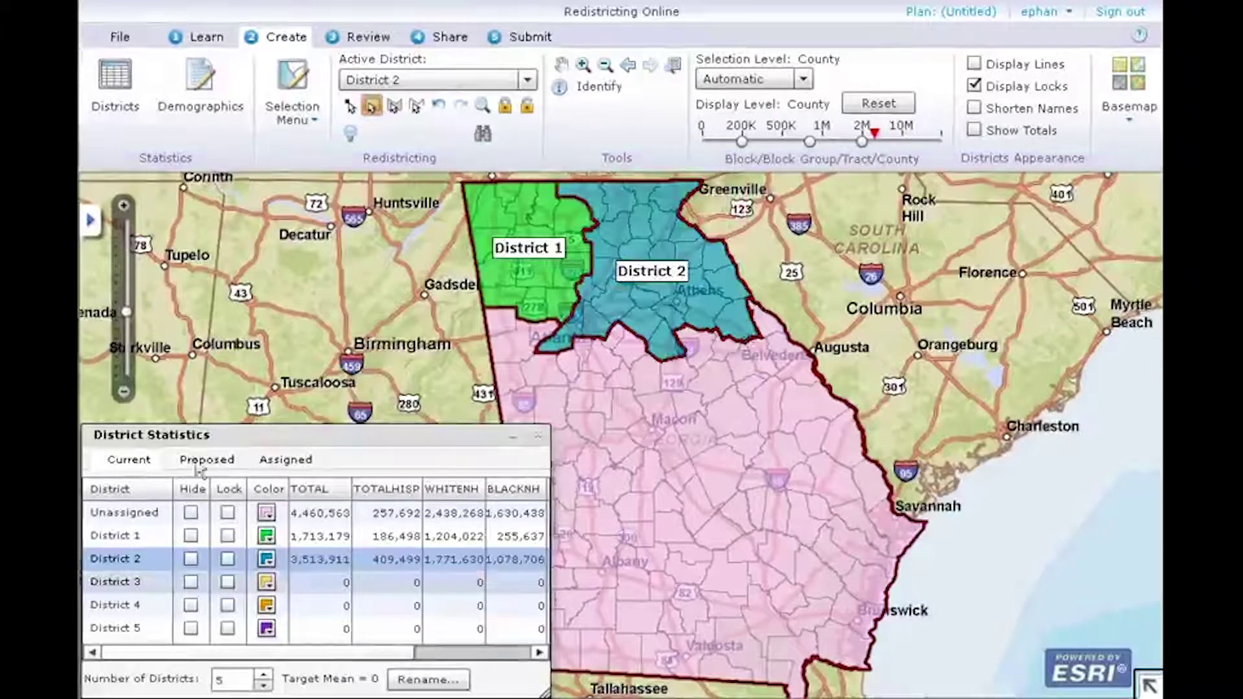
pyautogui.click(152, 584)
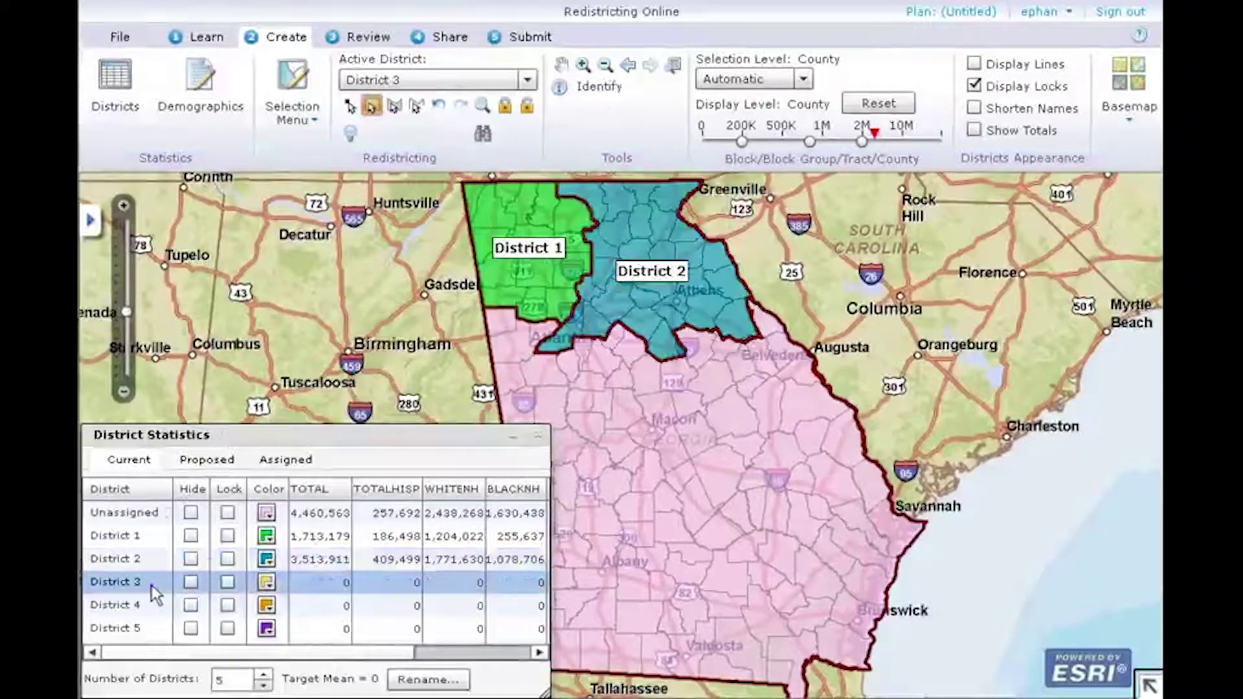
# Assign the west-central counties around Atlanta to District 3 and those toward Augusta to District 4
pyautogui.moveTo(480, 306); pyautogui.dragTo(633, 403)
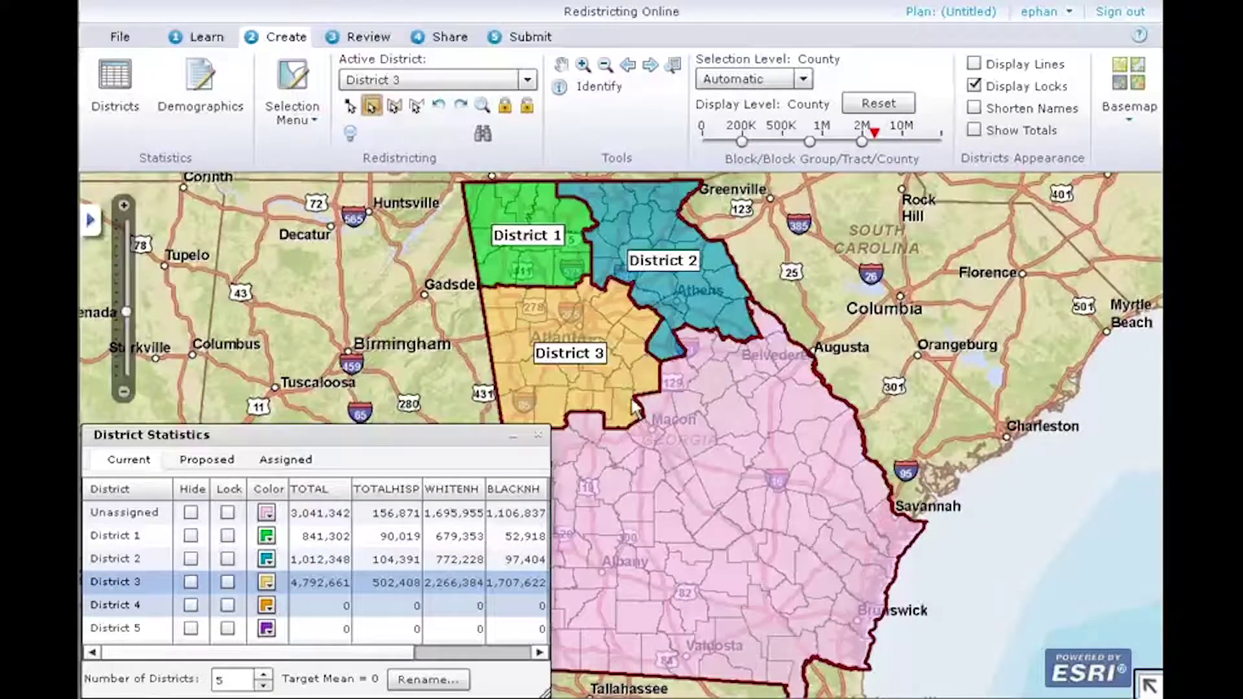
pyautogui.click(161, 605)
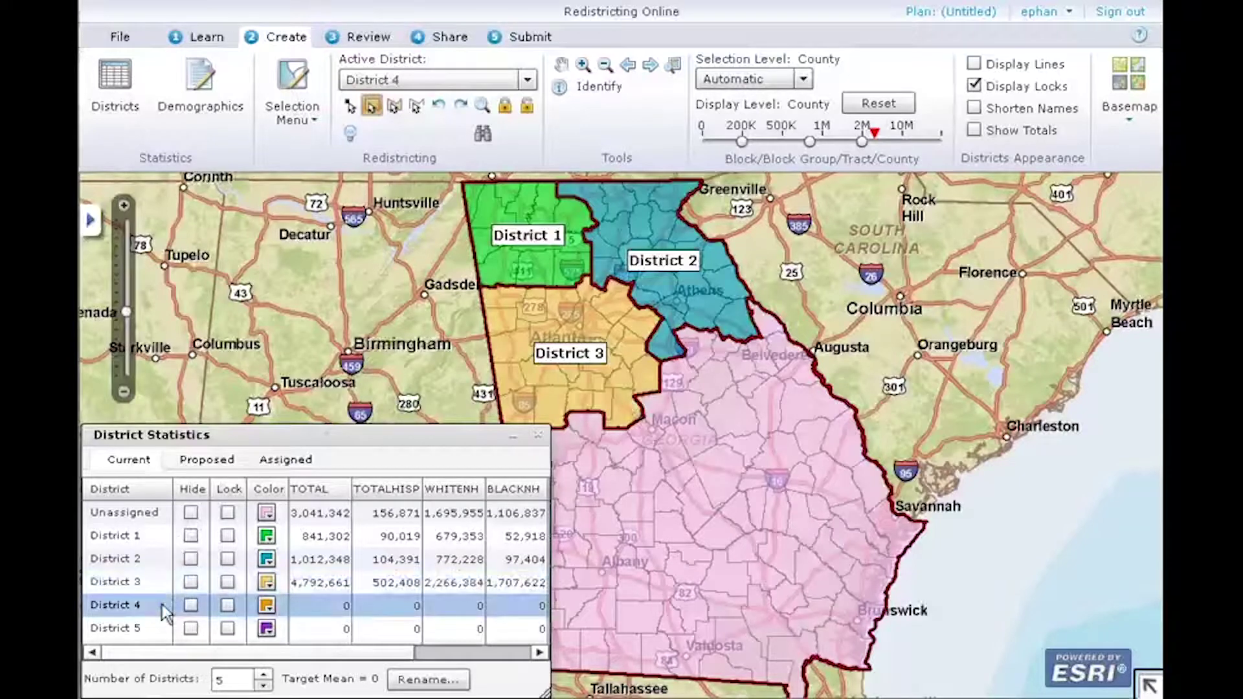
pyautogui.moveTo(664, 332); pyautogui.dragTo(826, 417)
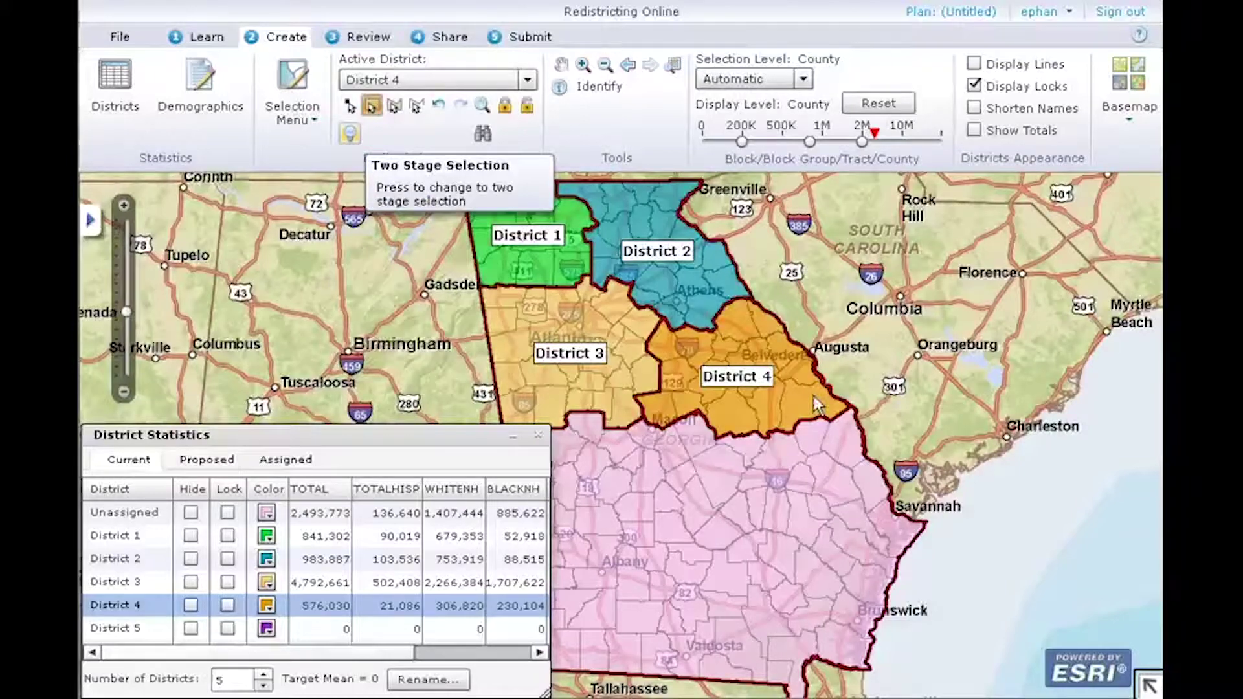
# Turn on two-stage selection and propose the counties east of Atlanta as District 2 additions
pyautogui.click(350, 133)
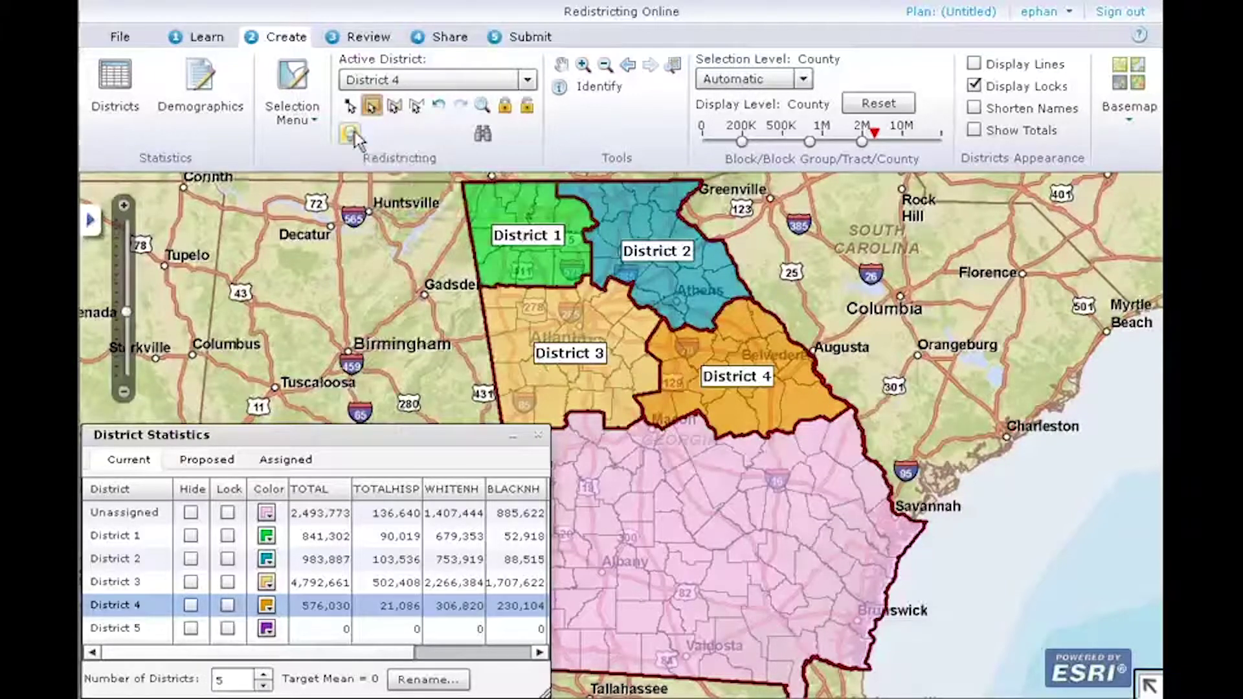
pyautogui.rightClick(292, 256)
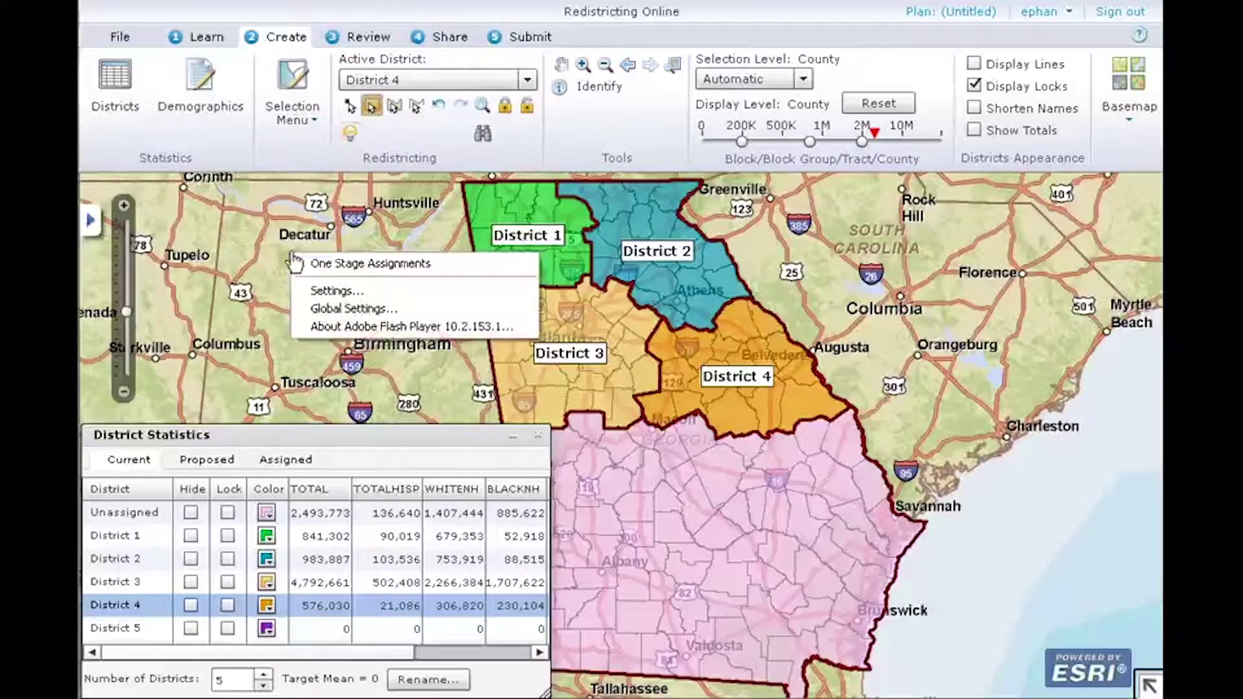
pyautogui.click(294, 262)
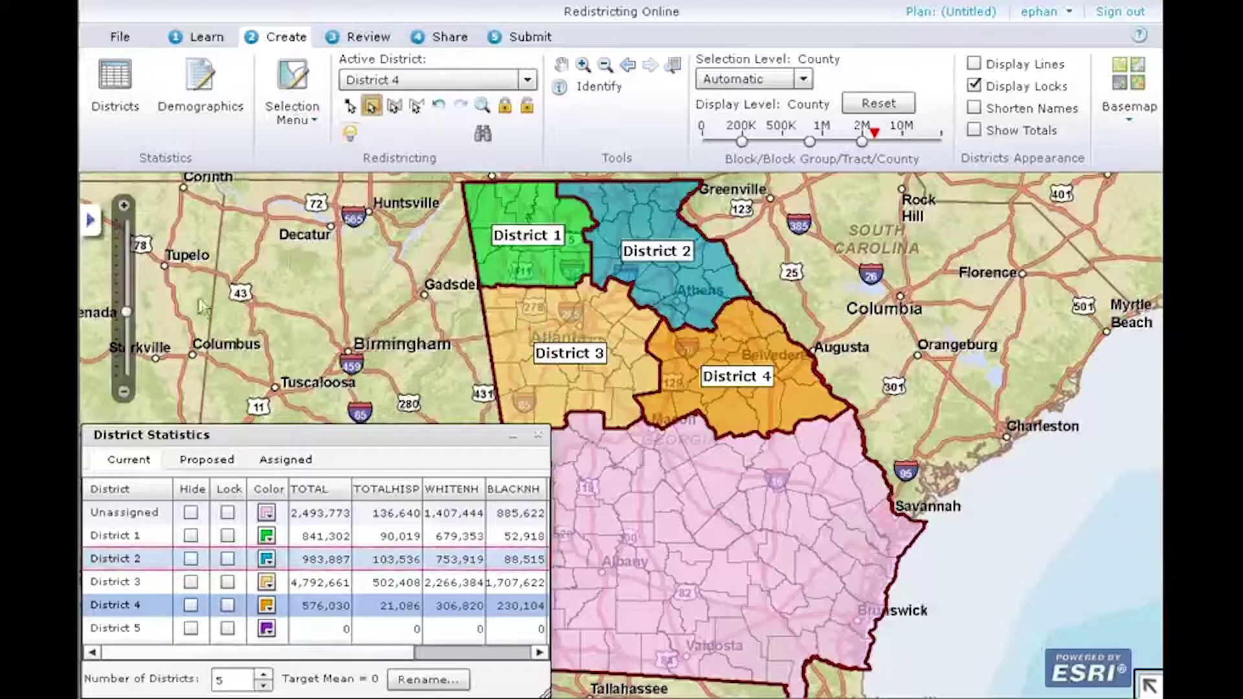
pyautogui.click(145, 558)
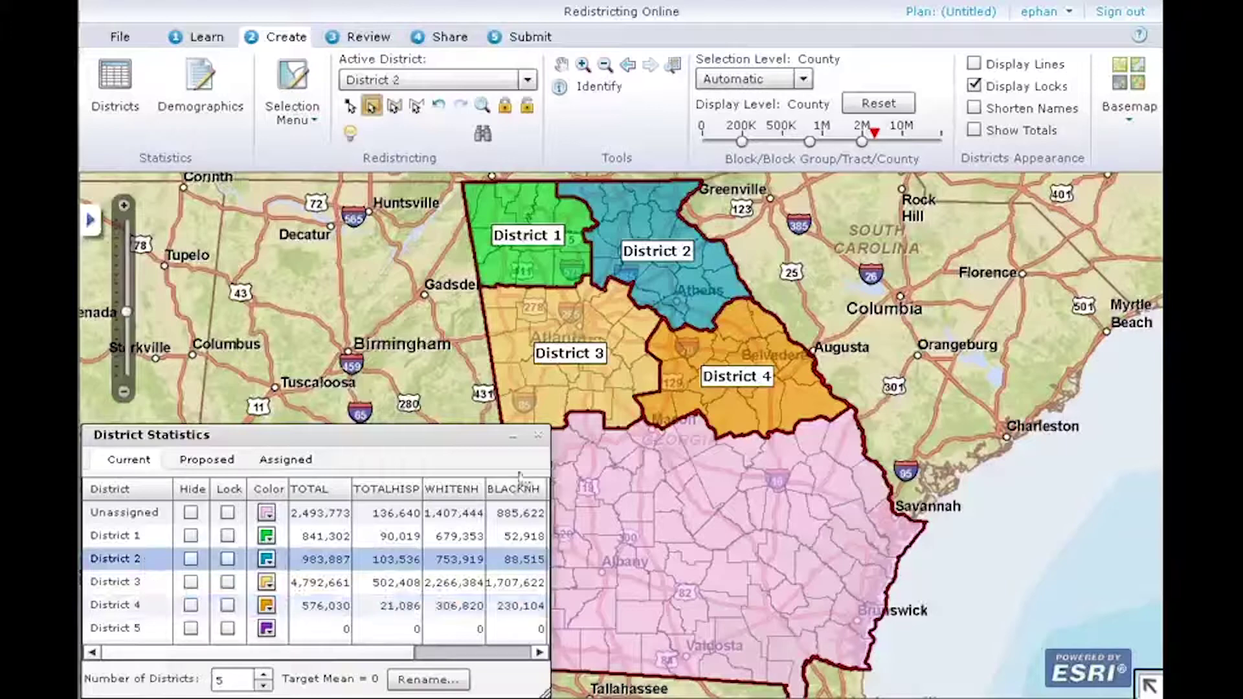
pyautogui.moveTo(591, 292); pyautogui.dragTo(725, 373)
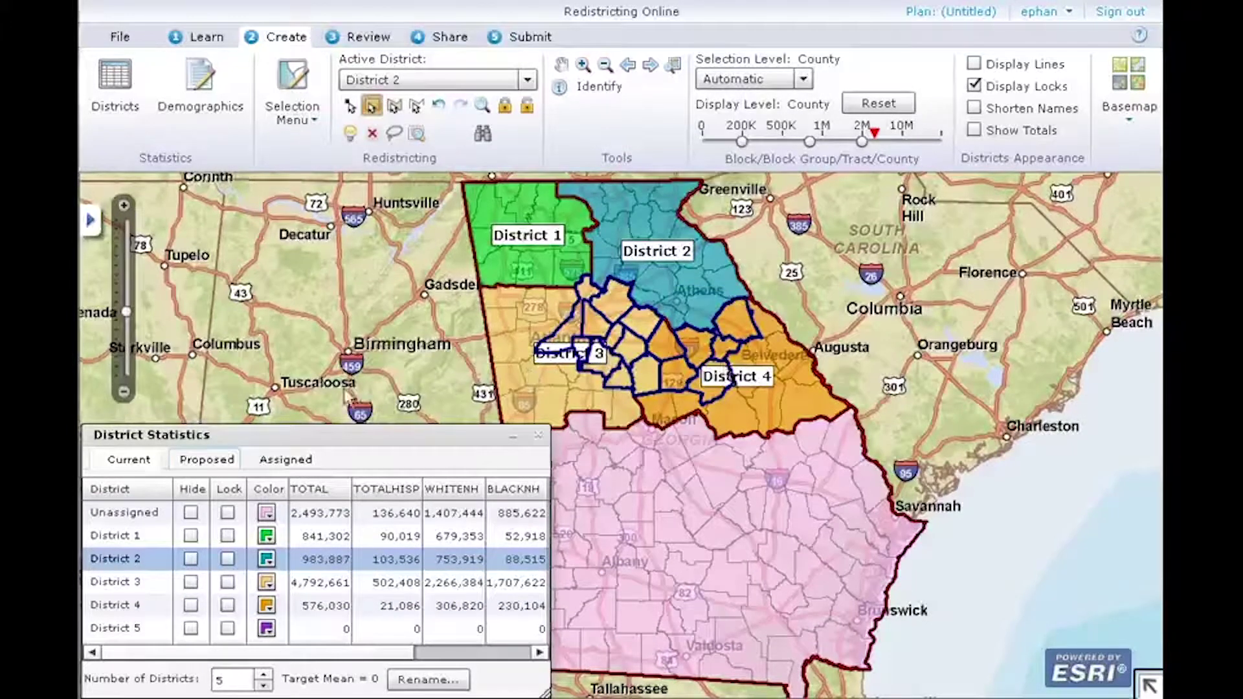
# Review the Proposed deviations, commit the selected counties to District 2, and turn two-stage selection off
pyautogui.click(223, 465)
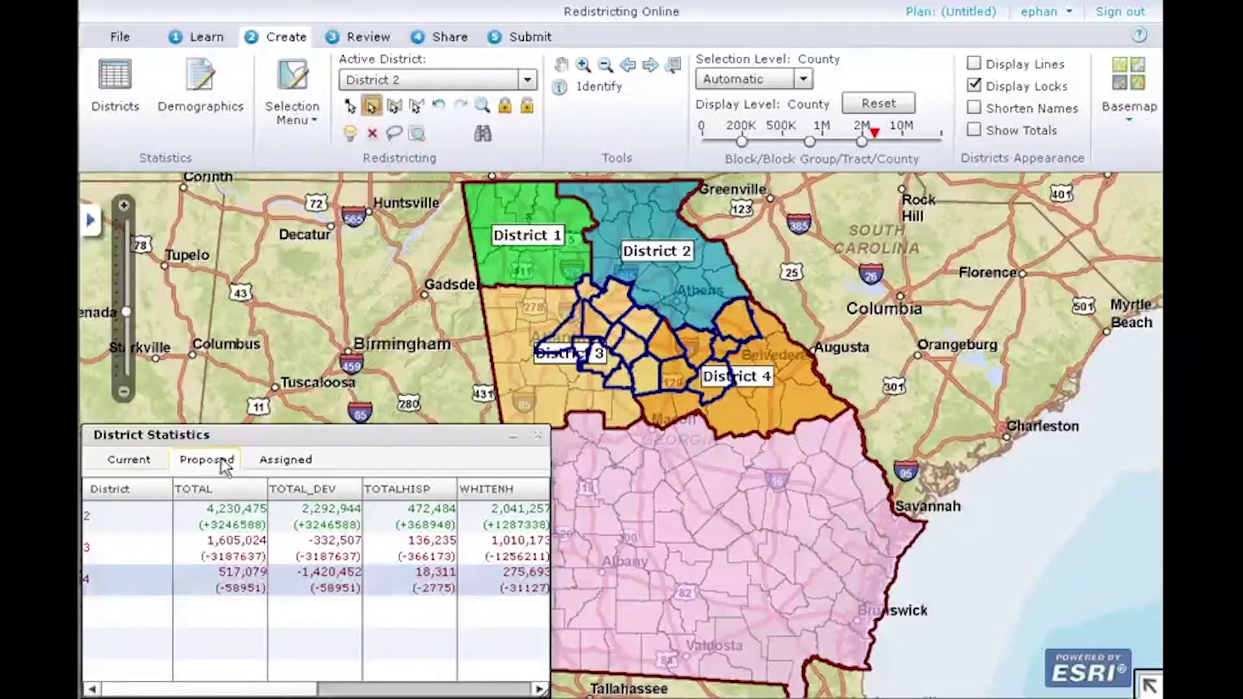
pyautogui.rightClick(654, 361)
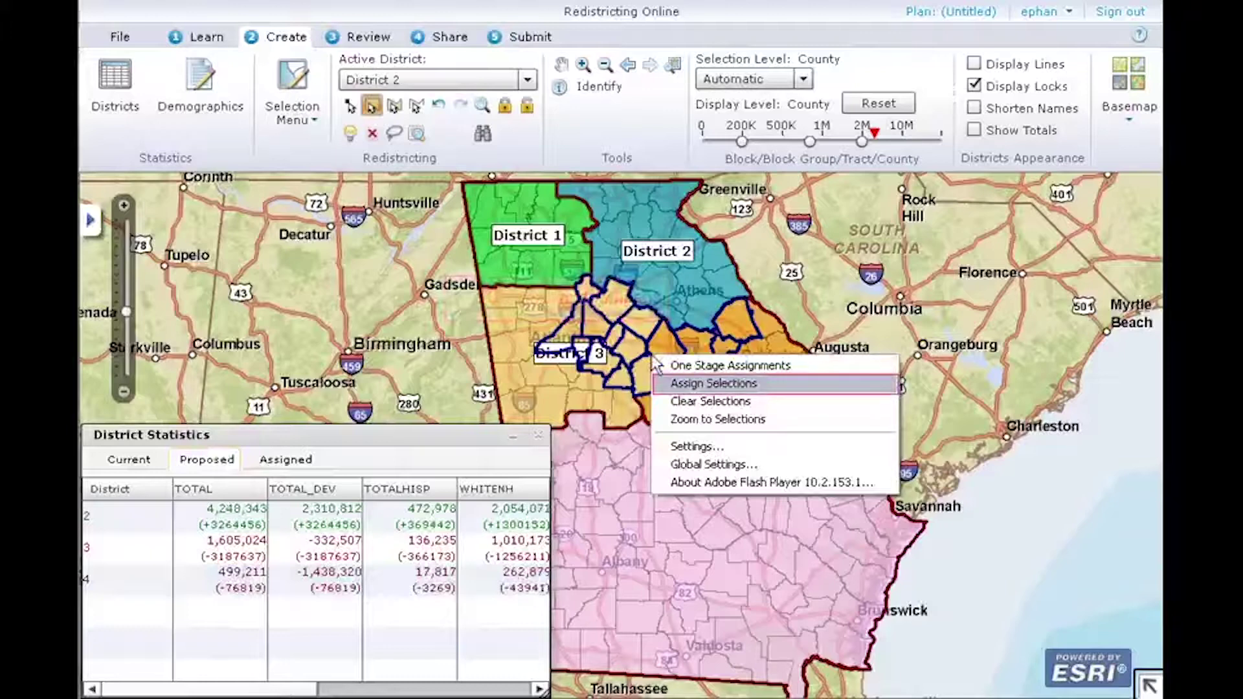
pyautogui.click(705, 385)
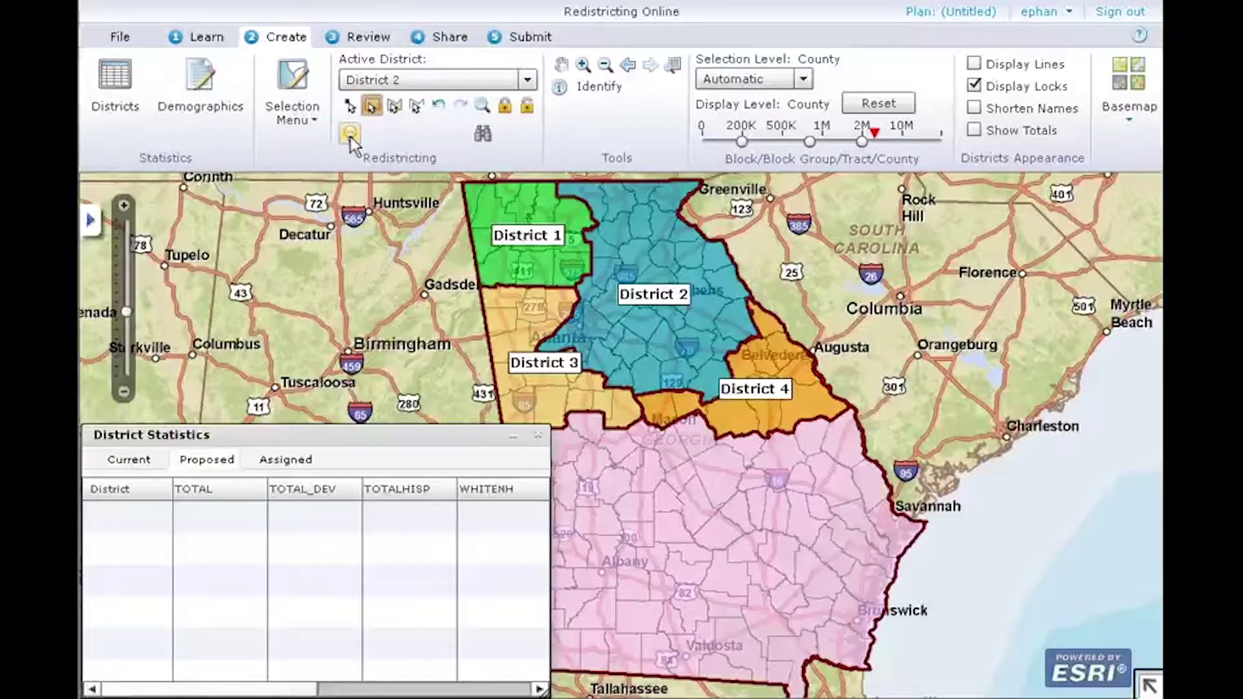
pyautogui.click(351, 136)
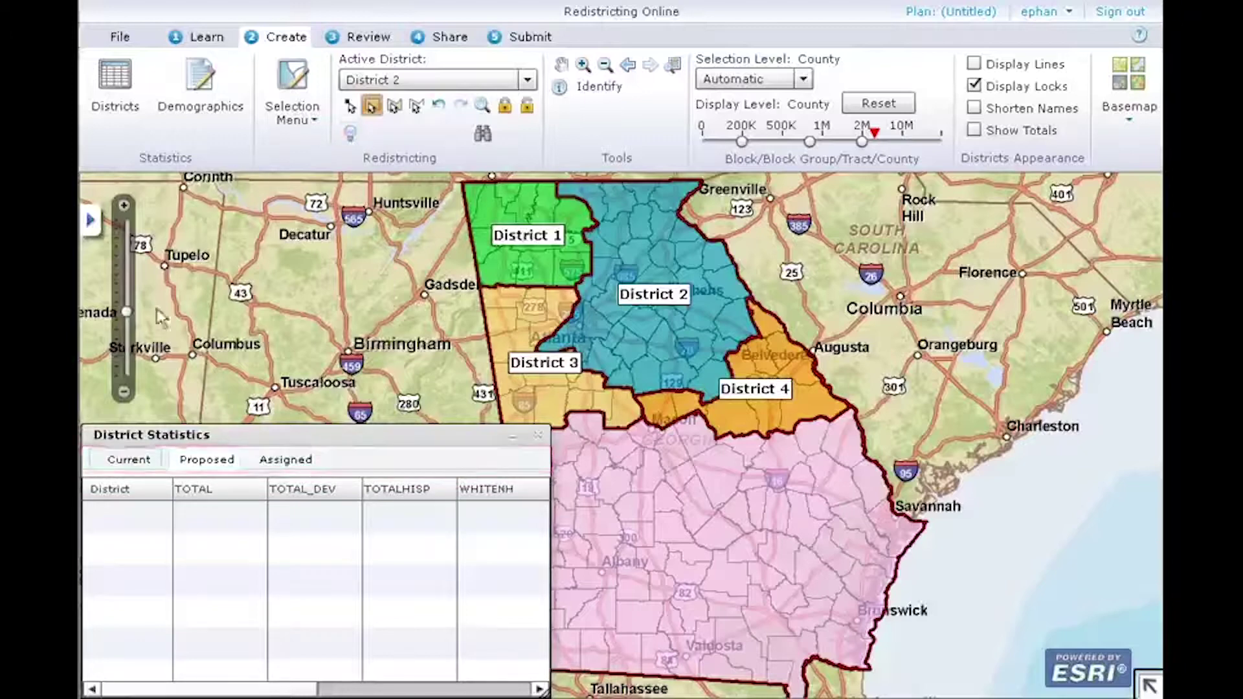
# Fill the District Statistics table with per-district totals and lock District 2
pyautogui.click(143, 461)
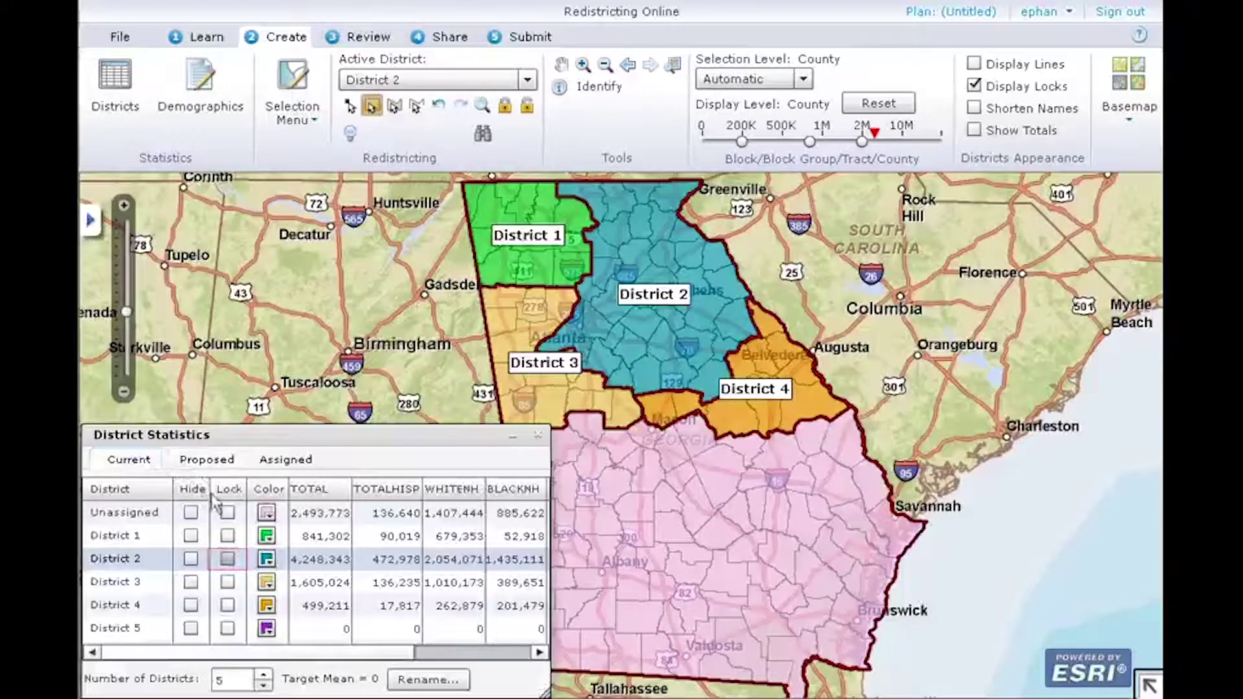
pyautogui.click(228, 559)
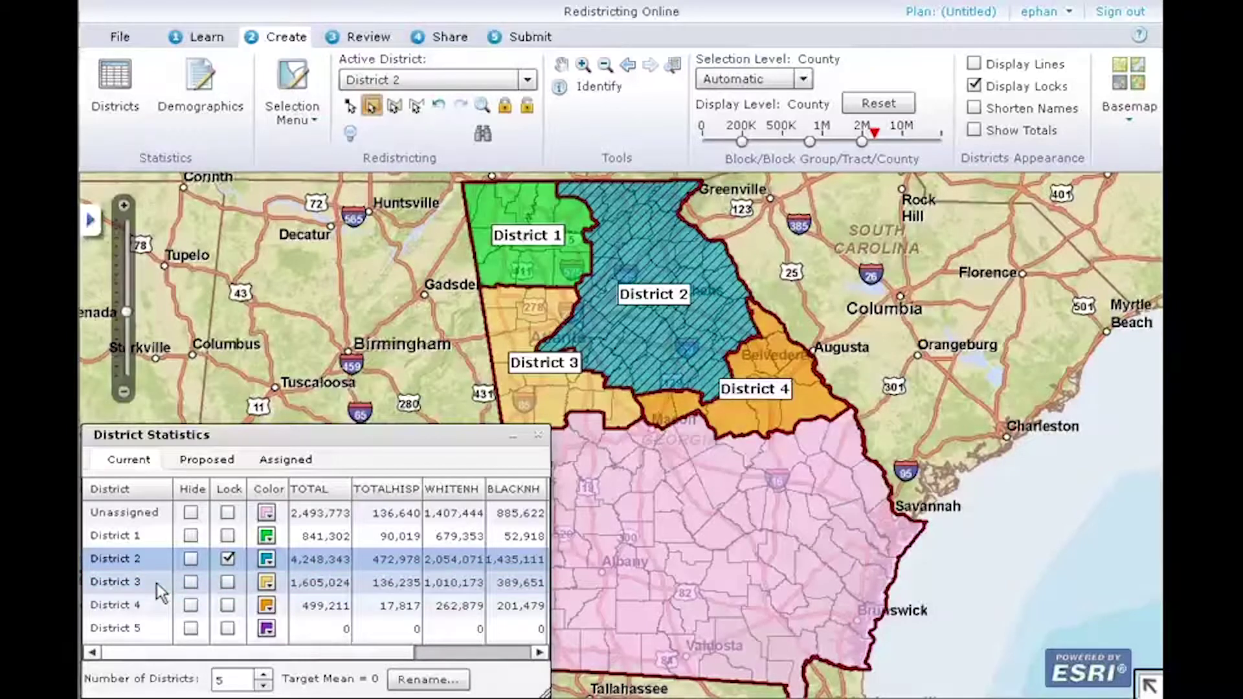
# Try assigning the Atlanta-area counties to District 3, undo it, and unlock District 2
pyautogui.click(157, 584)
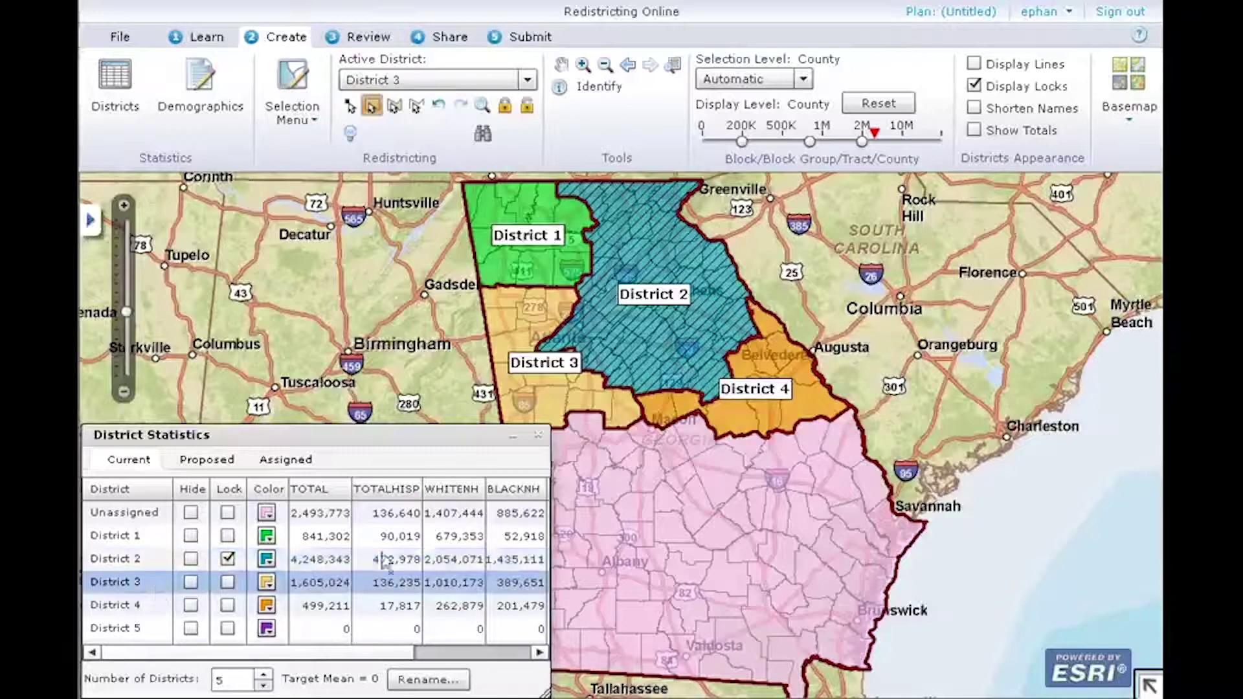
pyautogui.moveTo(560, 313); pyautogui.dragTo(745, 479)
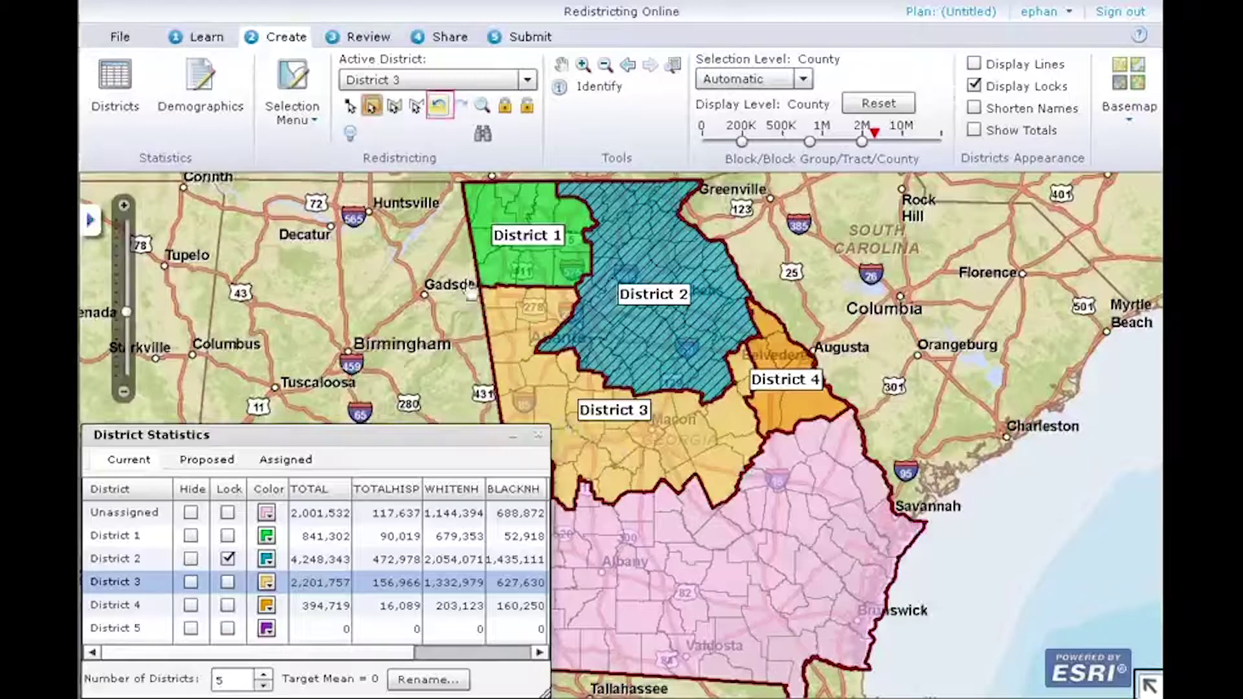
pyautogui.click(442, 107)
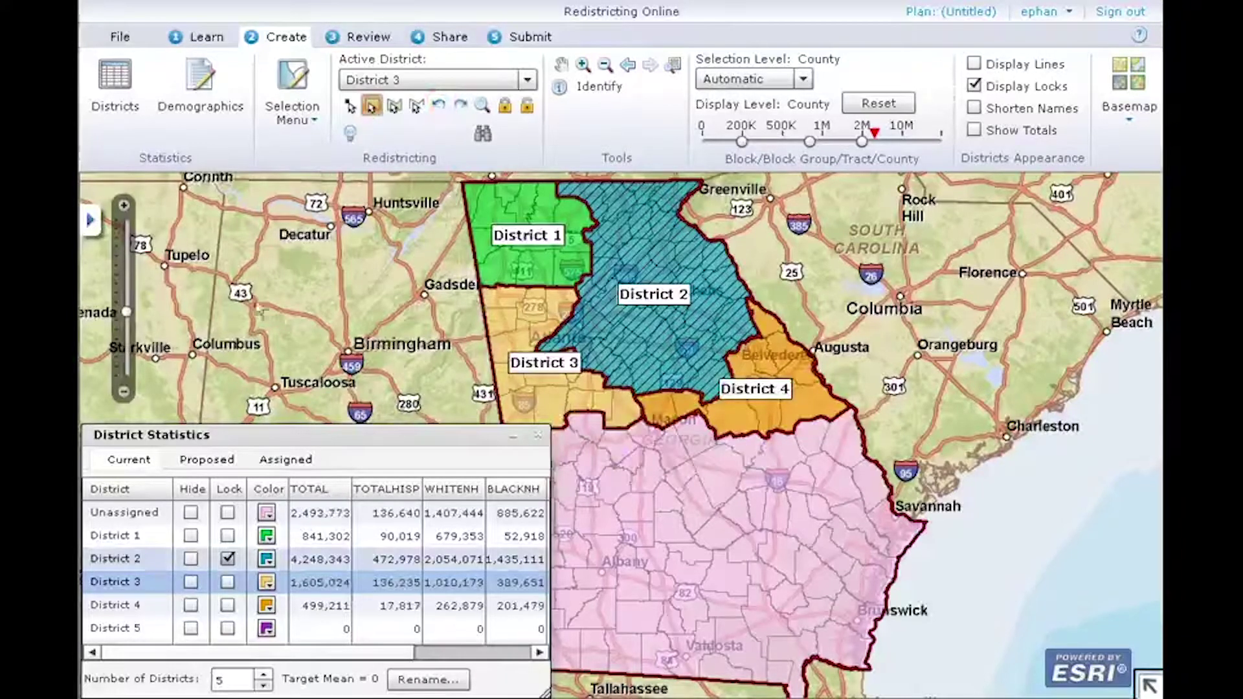
pyautogui.click(227, 559)
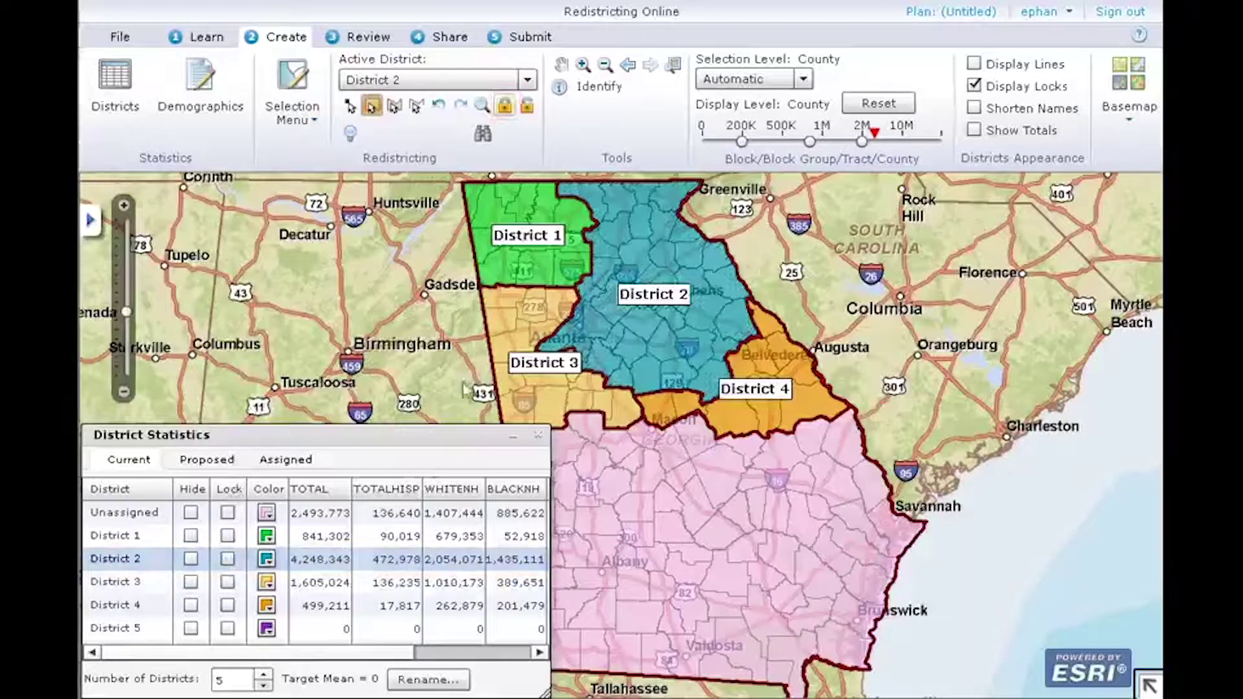
# Lock one District 4 county near Macon, then make District 3 active with the Select tool
pyautogui.click(504, 105)
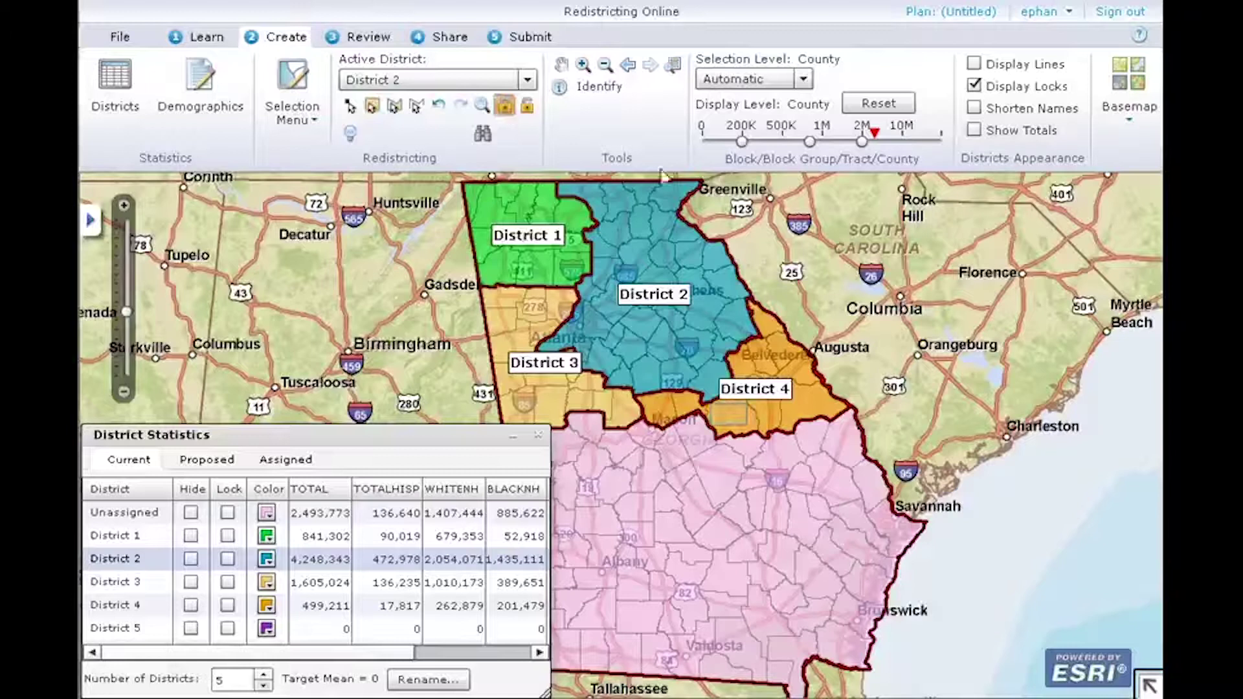
pyautogui.click(730, 421)
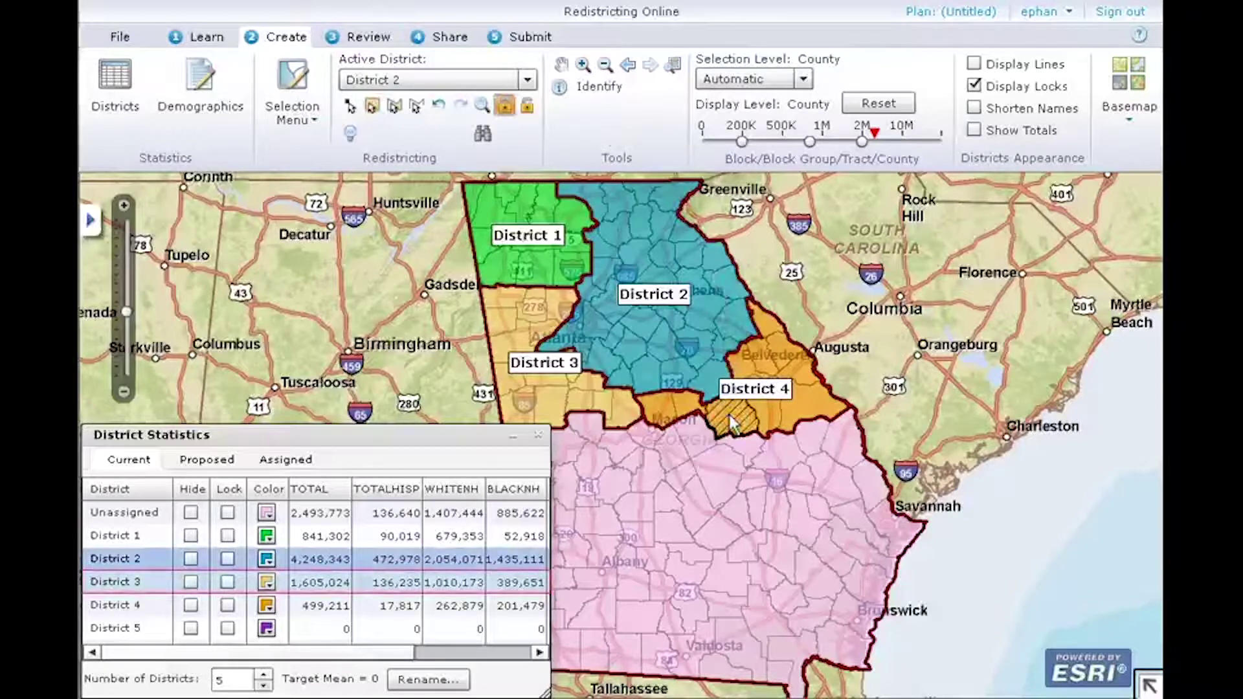
pyautogui.click(165, 585)
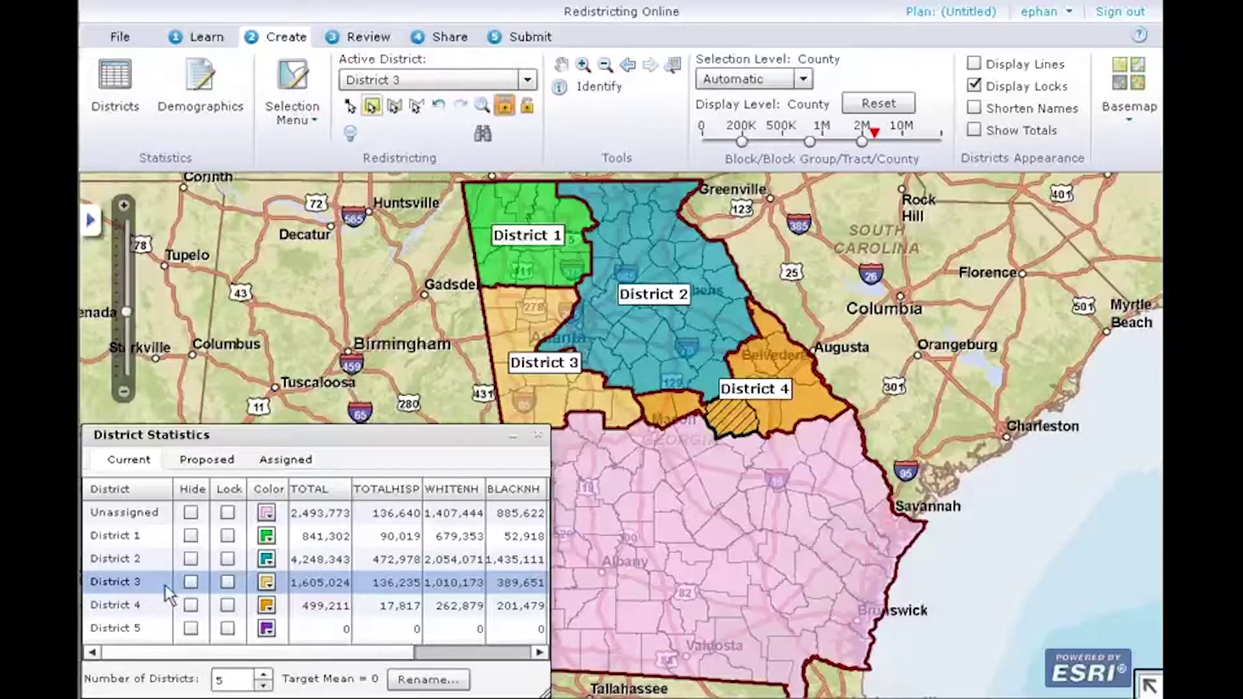
pyautogui.click(371, 106)
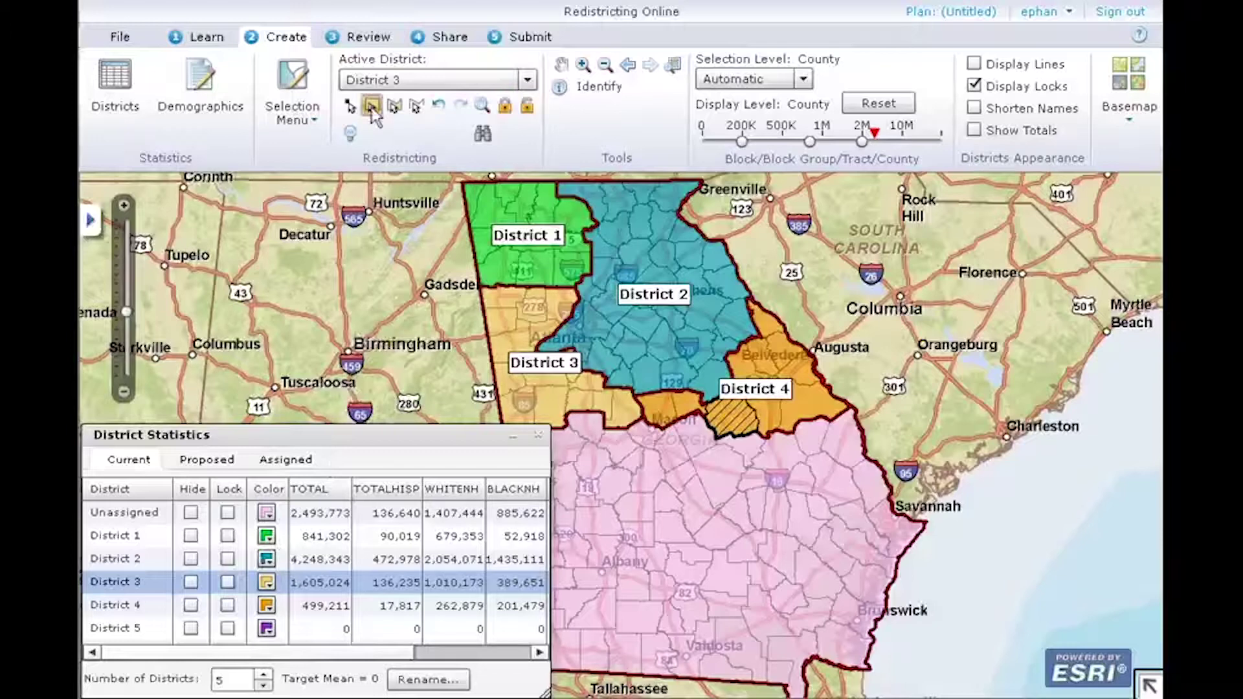
# Try assigning the area south of Atlanta to District 3, undo it, and unlock the District 4 county
pyautogui.moveTo(617, 368); pyautogui.dragTo(772, 461)
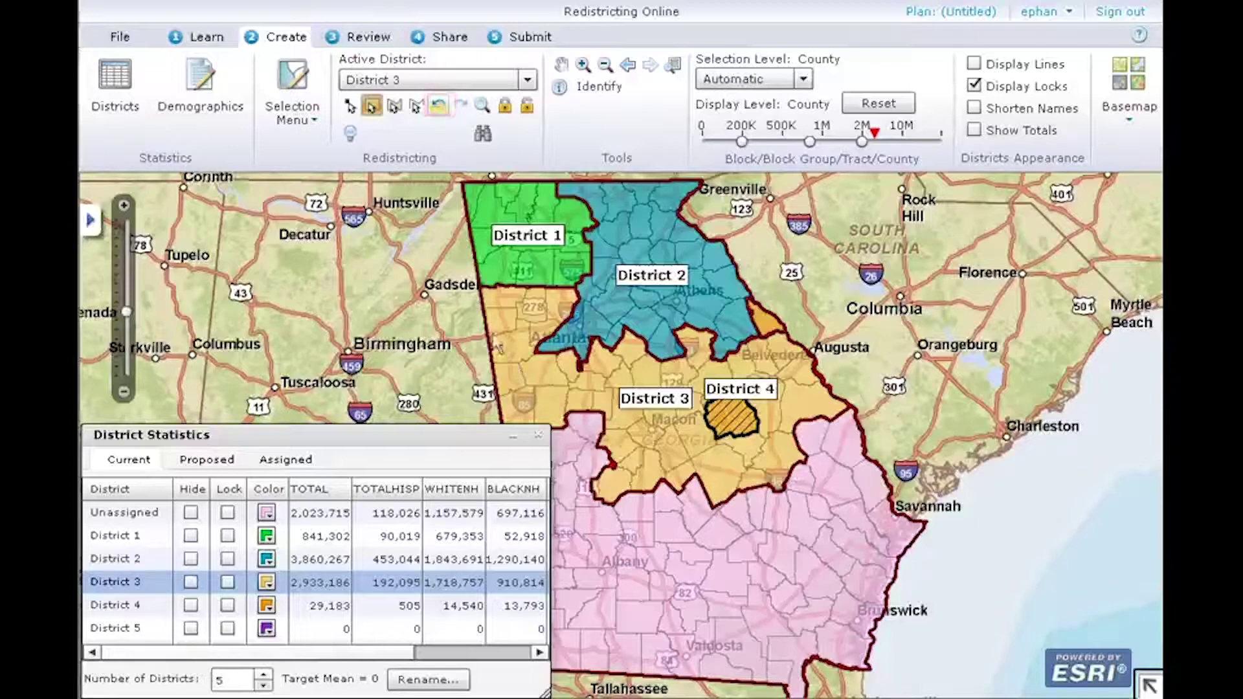
pyautogui.click(439, 106)
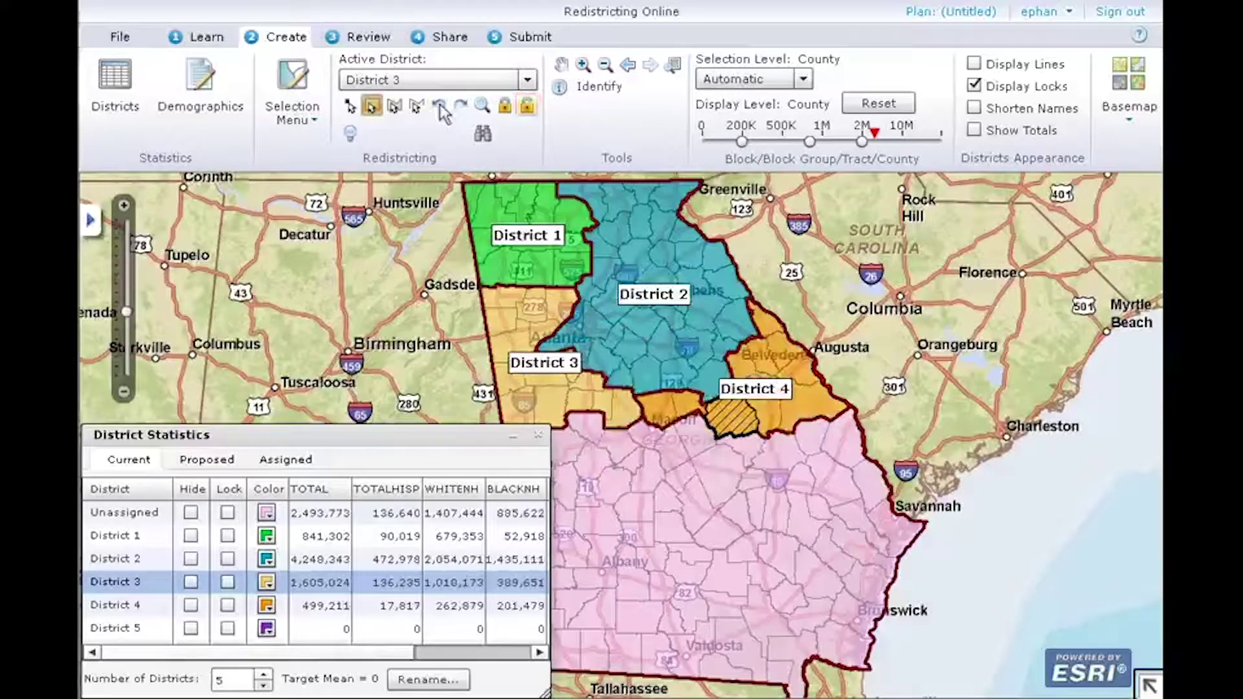
pyautogui.click(527, 107)
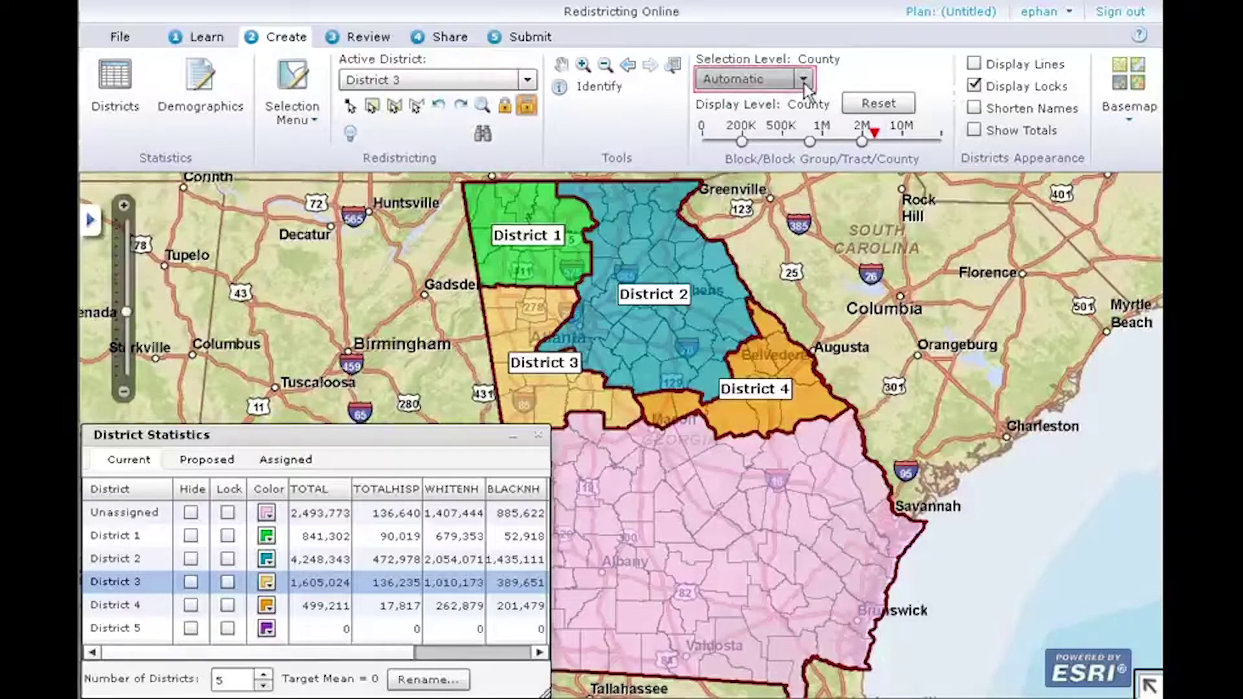
pyautogui.click(804, 80)
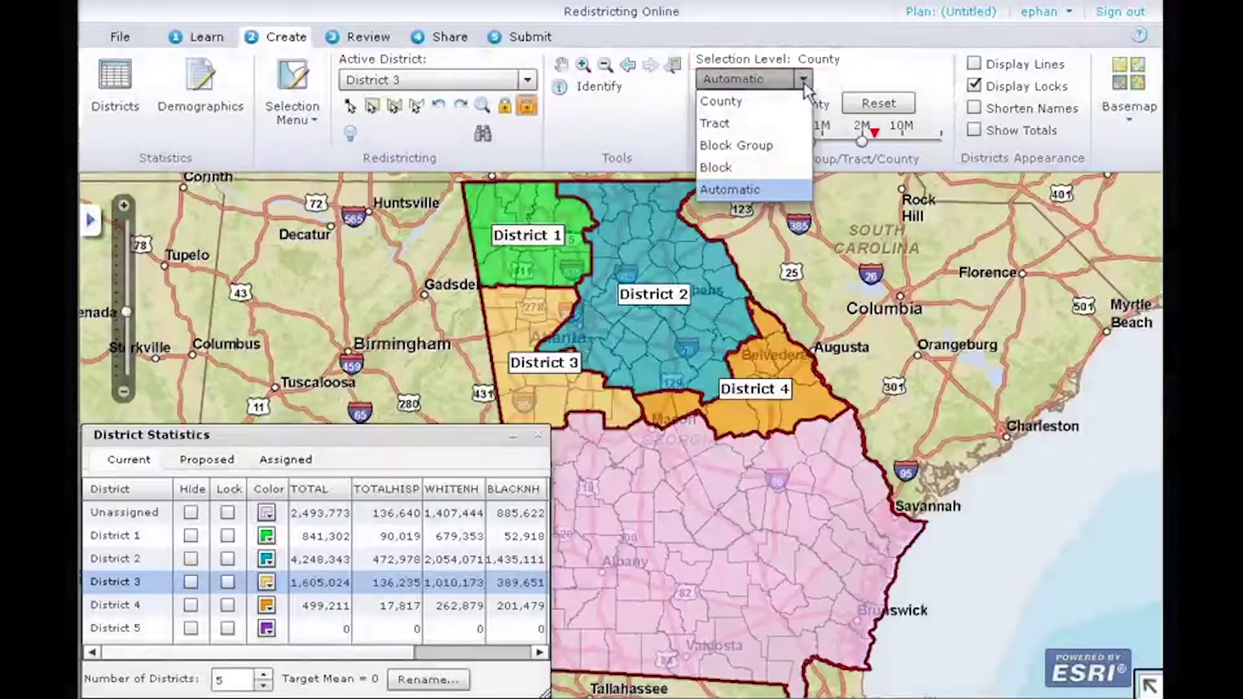
pyautogui.click(804, 79)
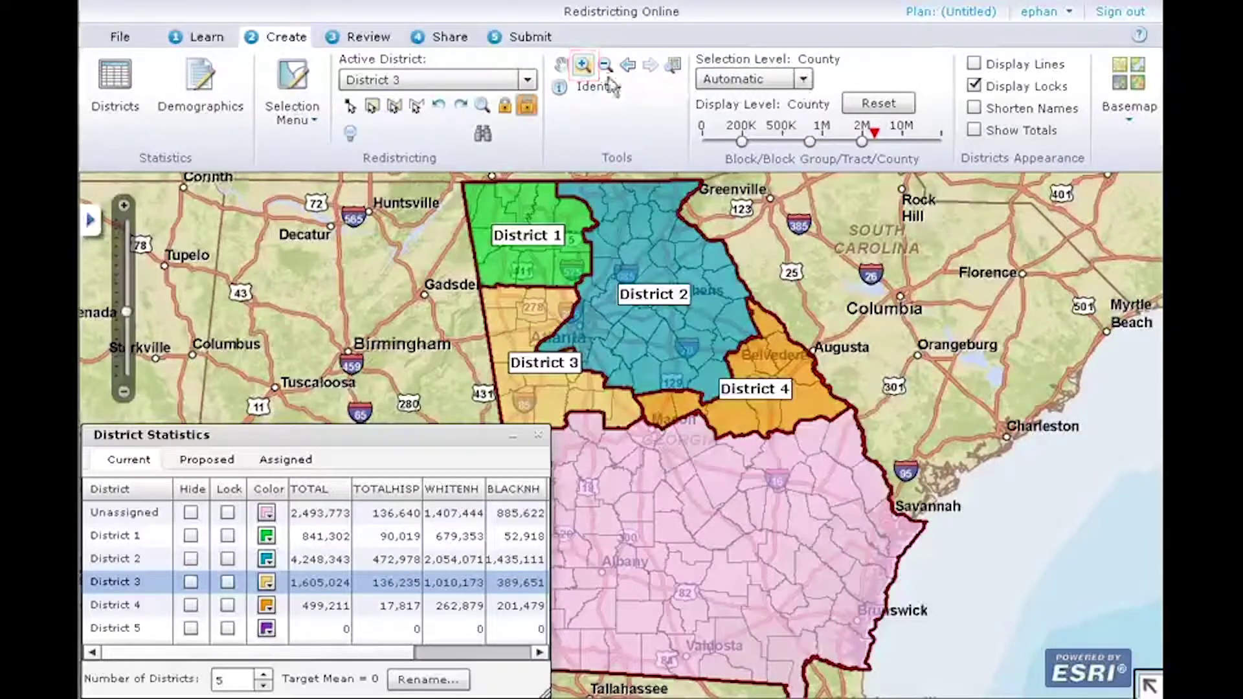
# Zoom into the District 2/3/4 border and move one block group from District 2 into District 3
pyautogui.click(584, 67)
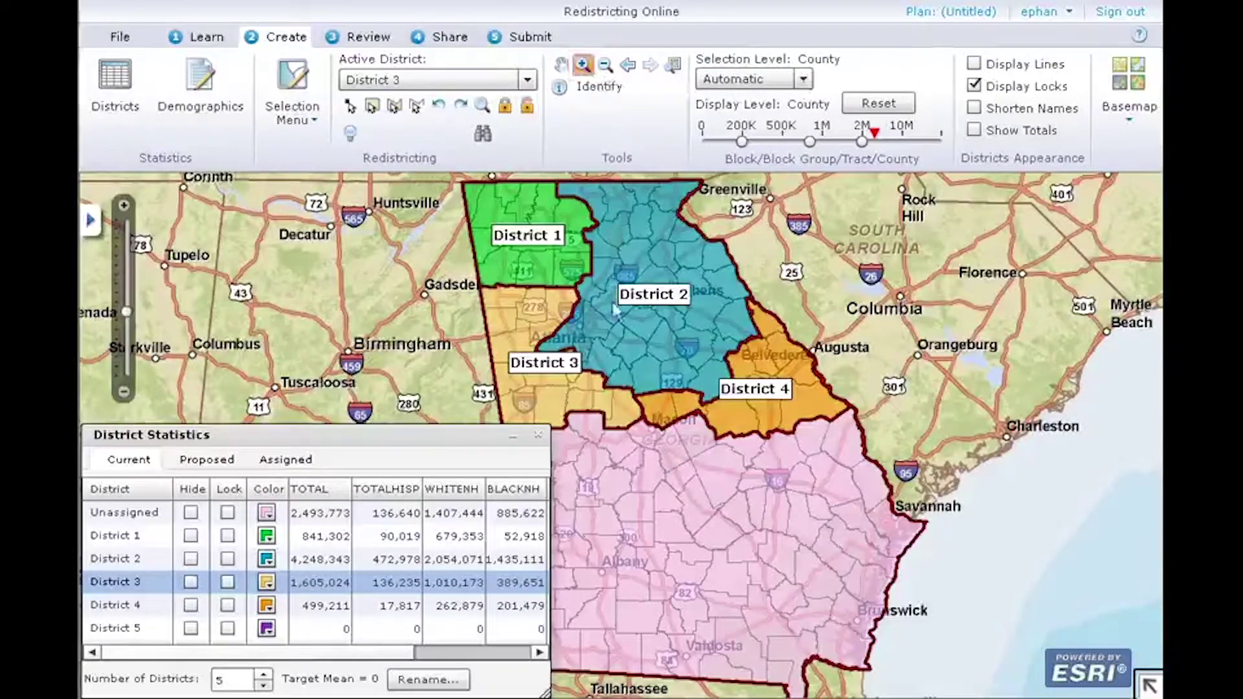
pyautogui.moveTo(674, 436); pyautogui.dragTo(682, 444)
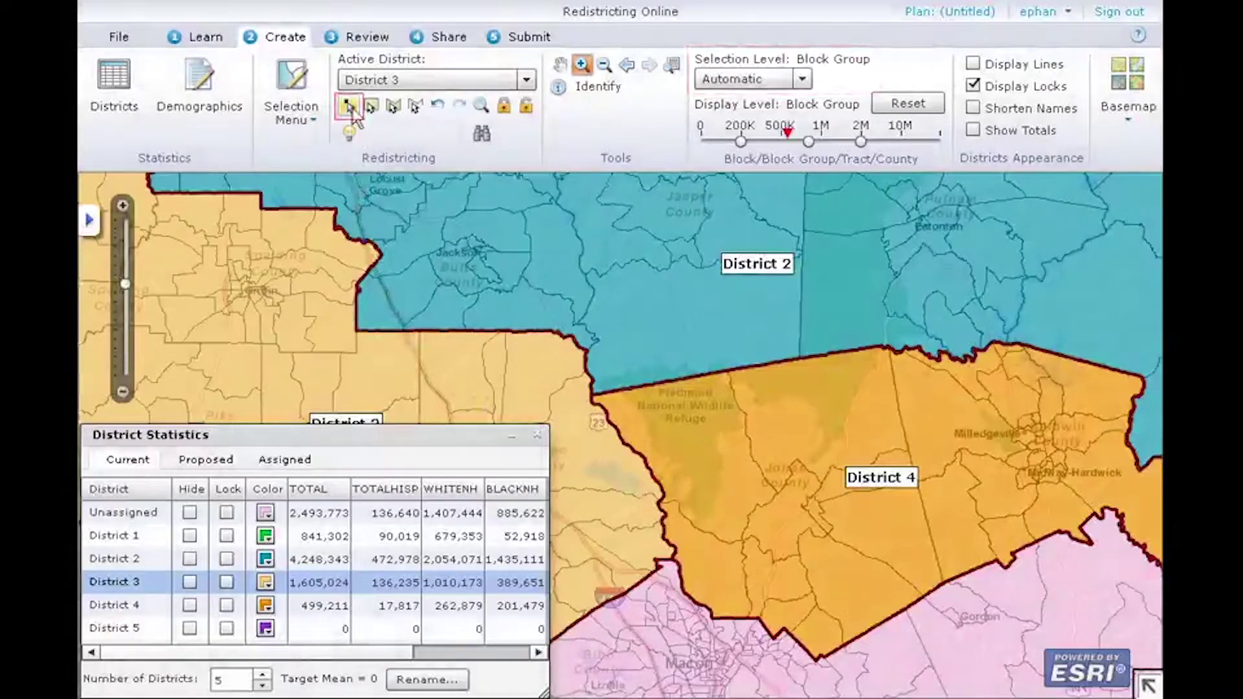
pyautogui.click(351, 107)
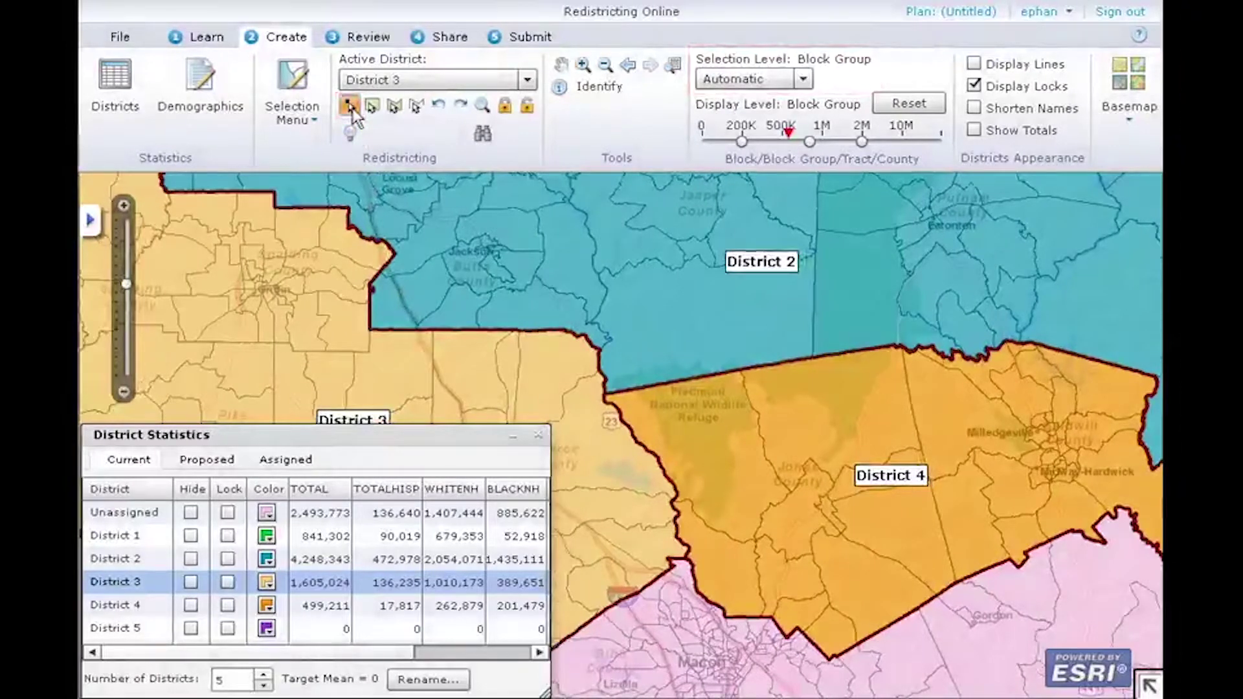
pyautogui.click(627, 345)
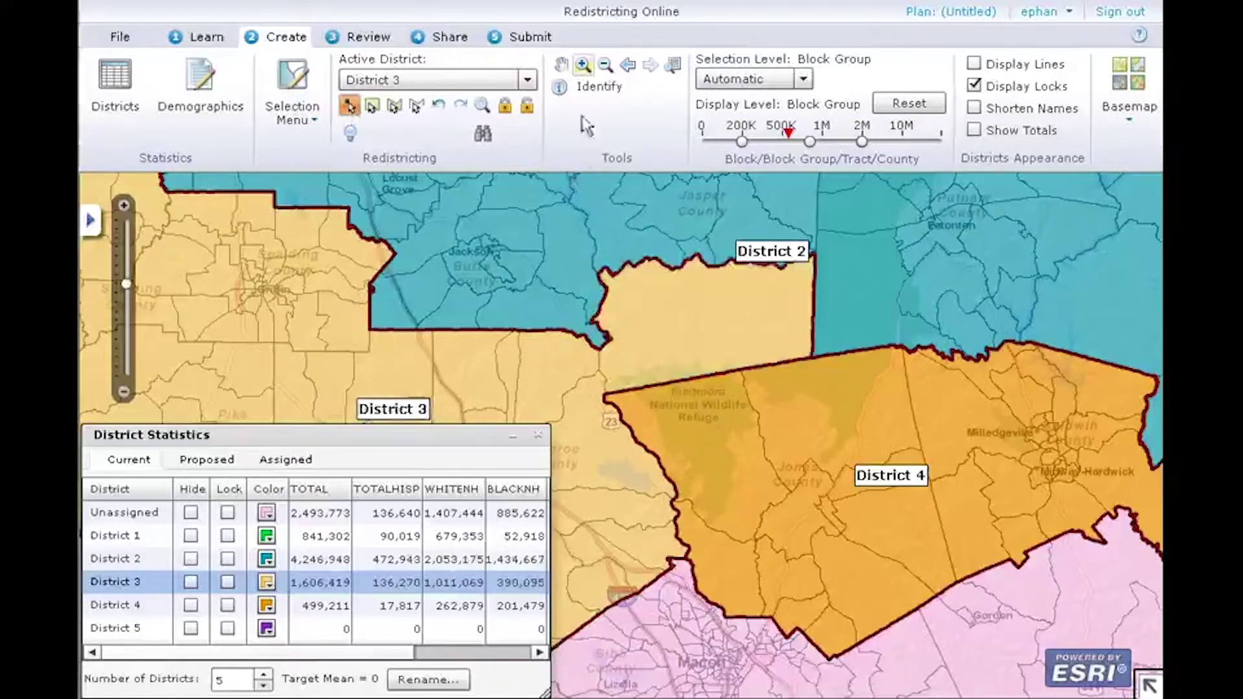
# Zoom closer to the District 3/4 border and assign three District 4 blocks to District 3
pyautogui.click(582, 65)
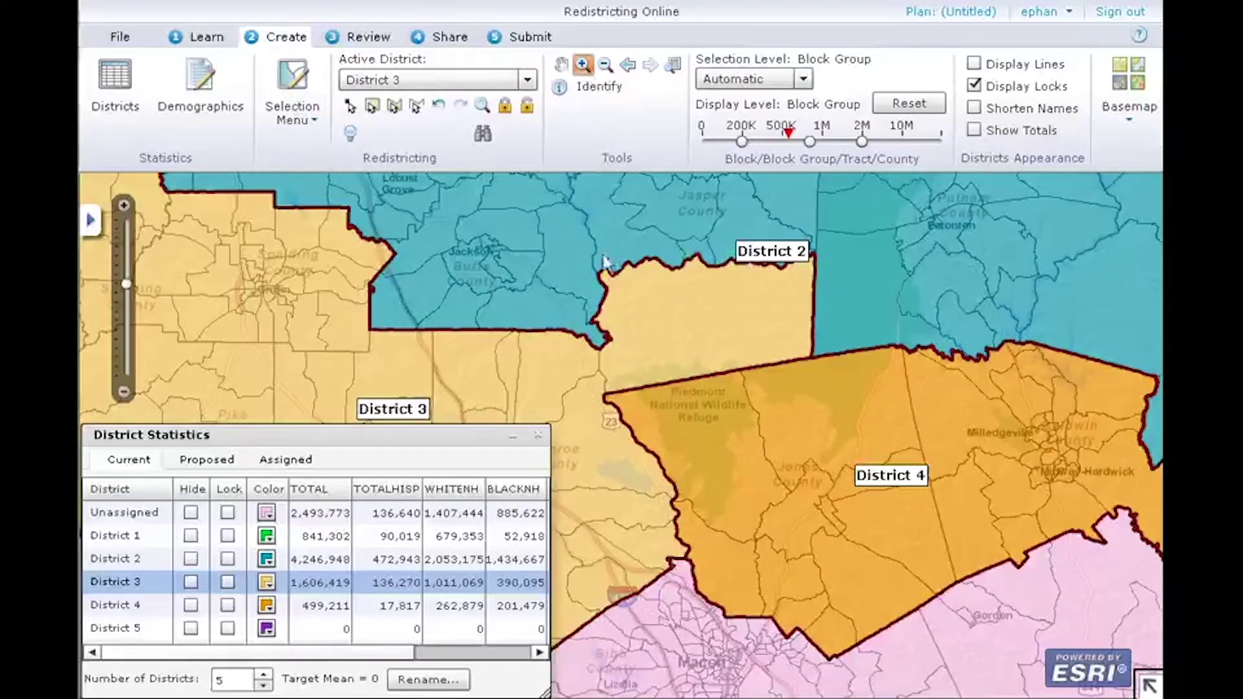
pyautogui.moveTo(593, 355); pyautogui.dragTo(752, 469)
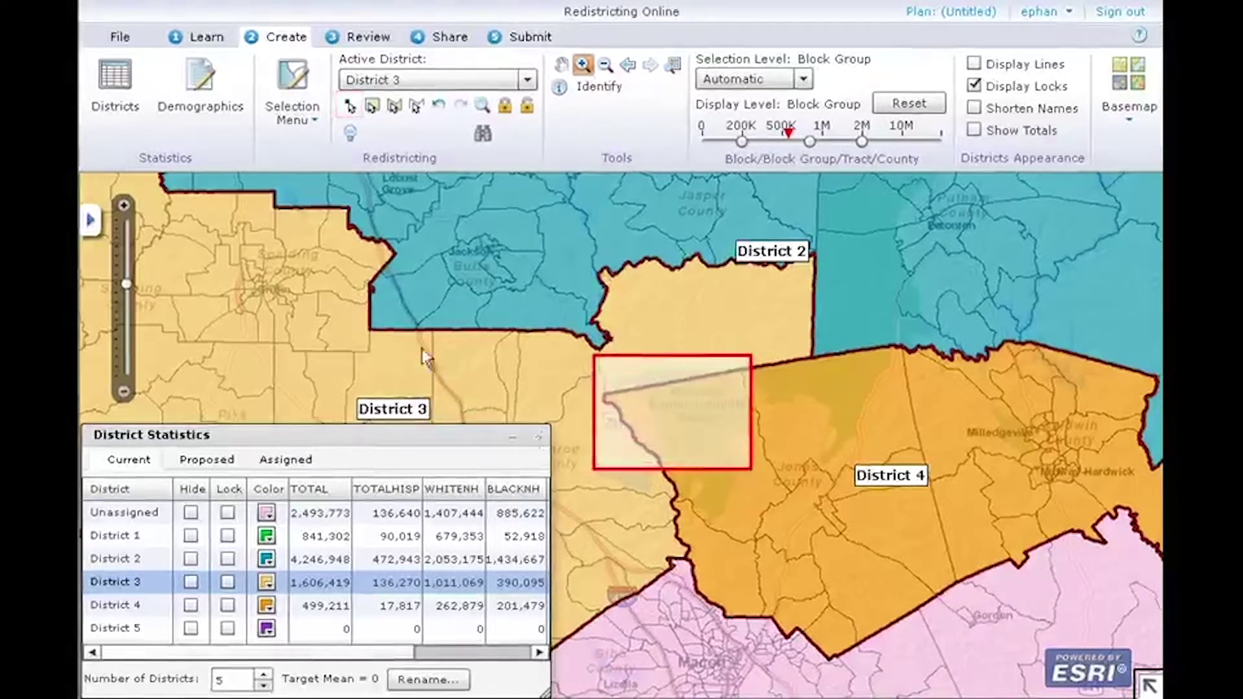
pyautogui.click(350, 106)
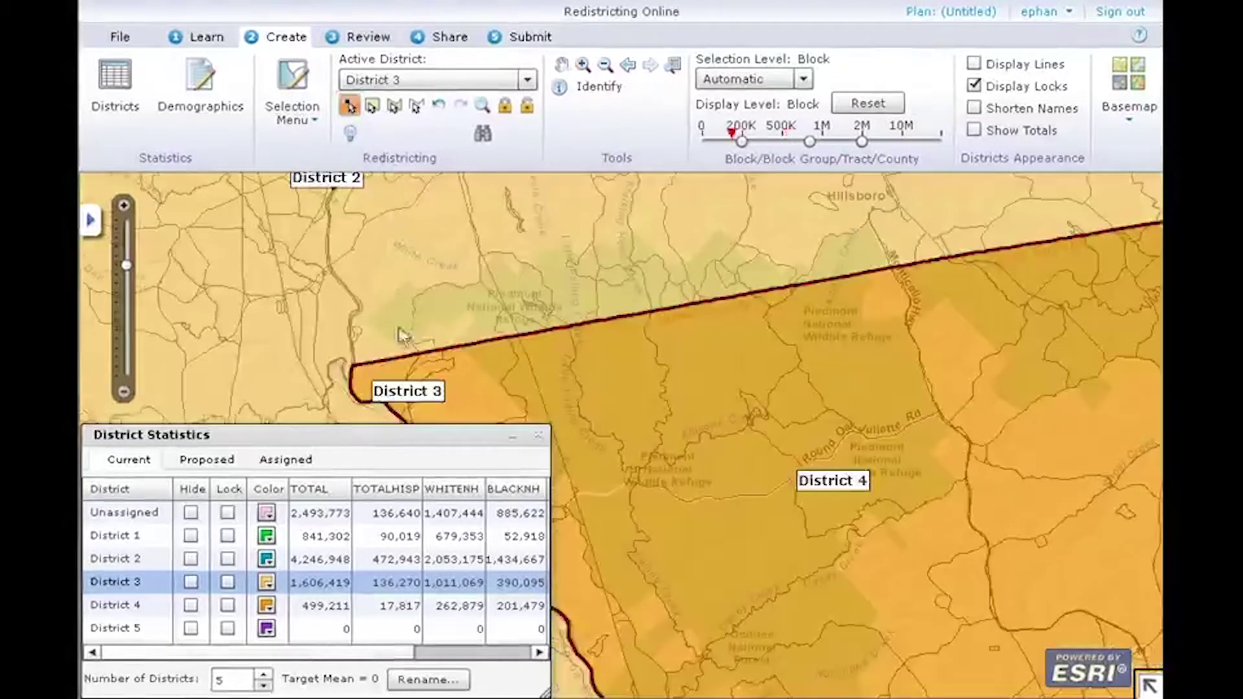
pyautogui.click(400, 373)
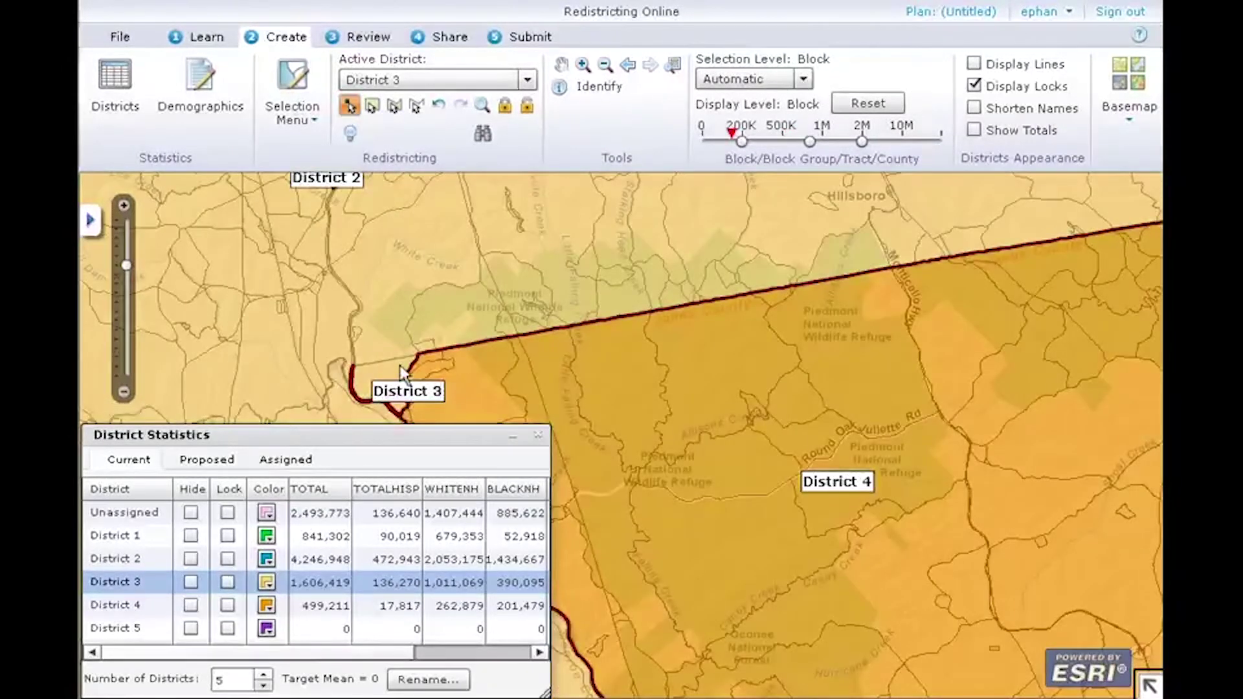
pyautogui.click(502, 366)
pyautogui.click(544, 361)
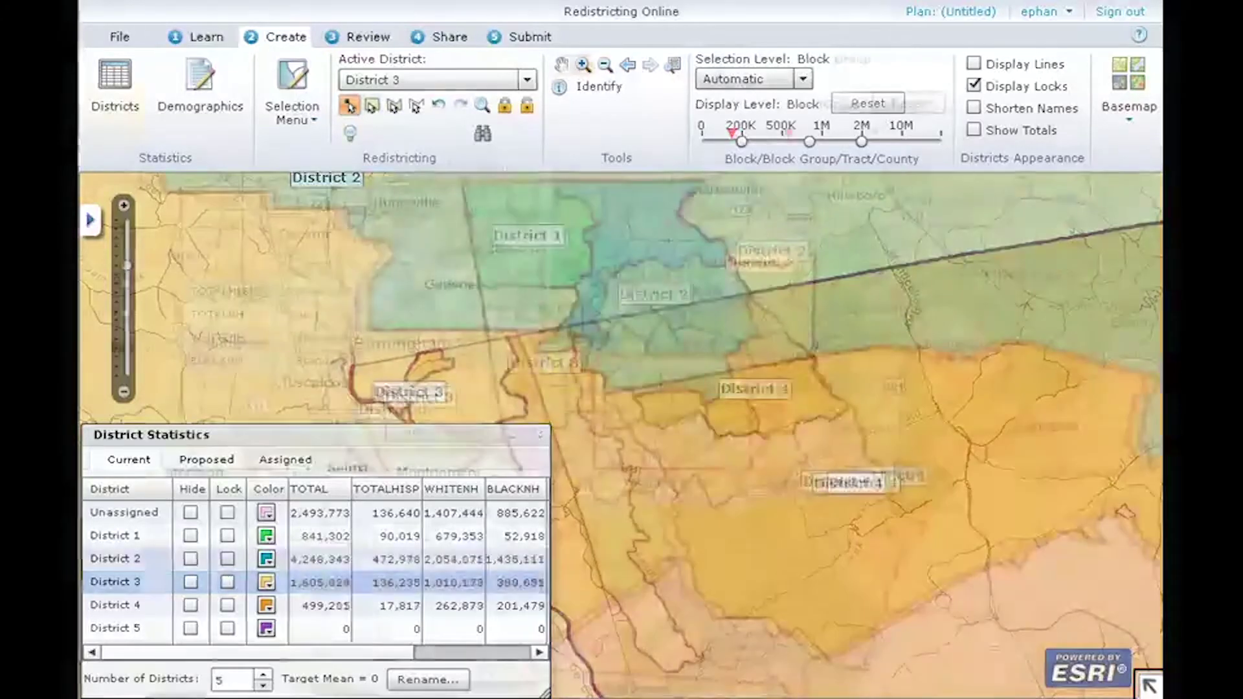